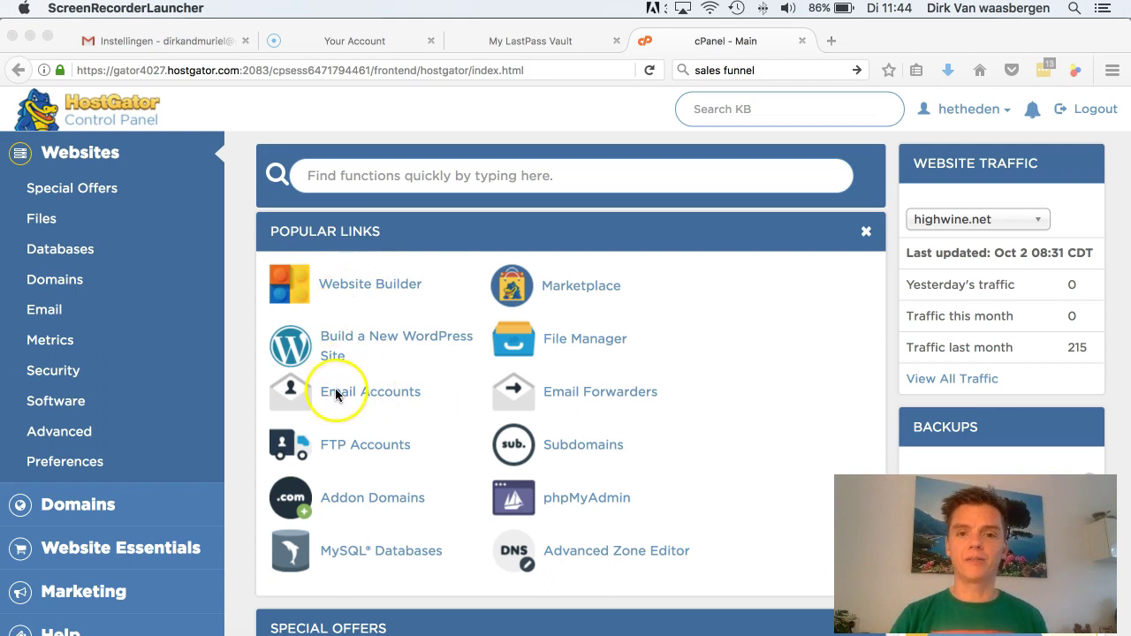
Go to the Email section in the cPanel sidebar and open Email Accounts
scroll(428, 465, down, 1)
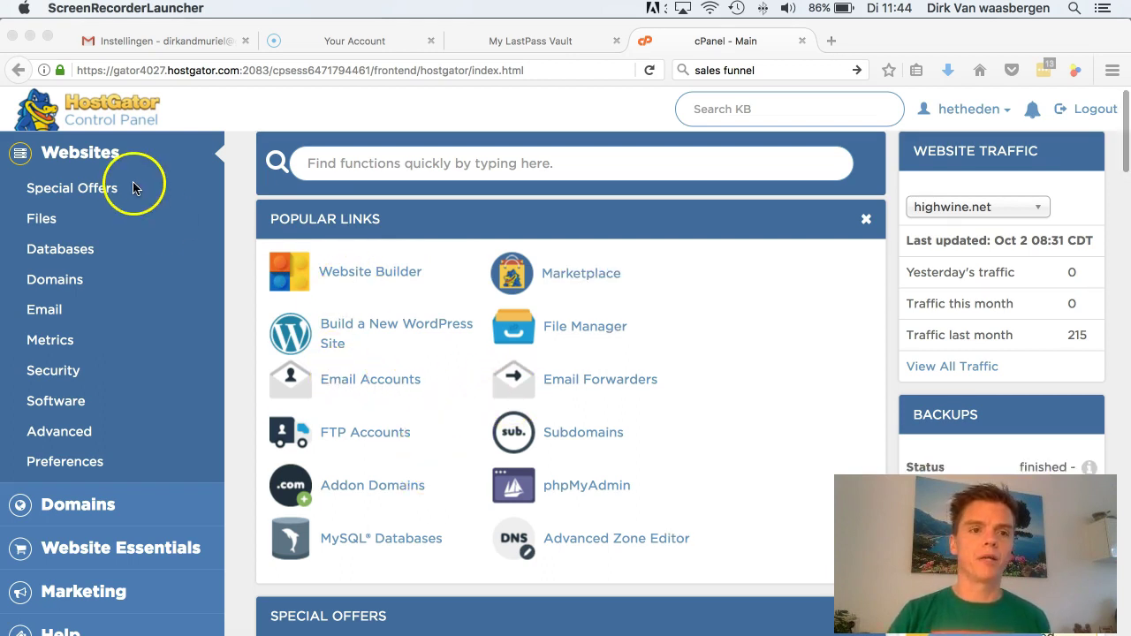
click(42, 315)
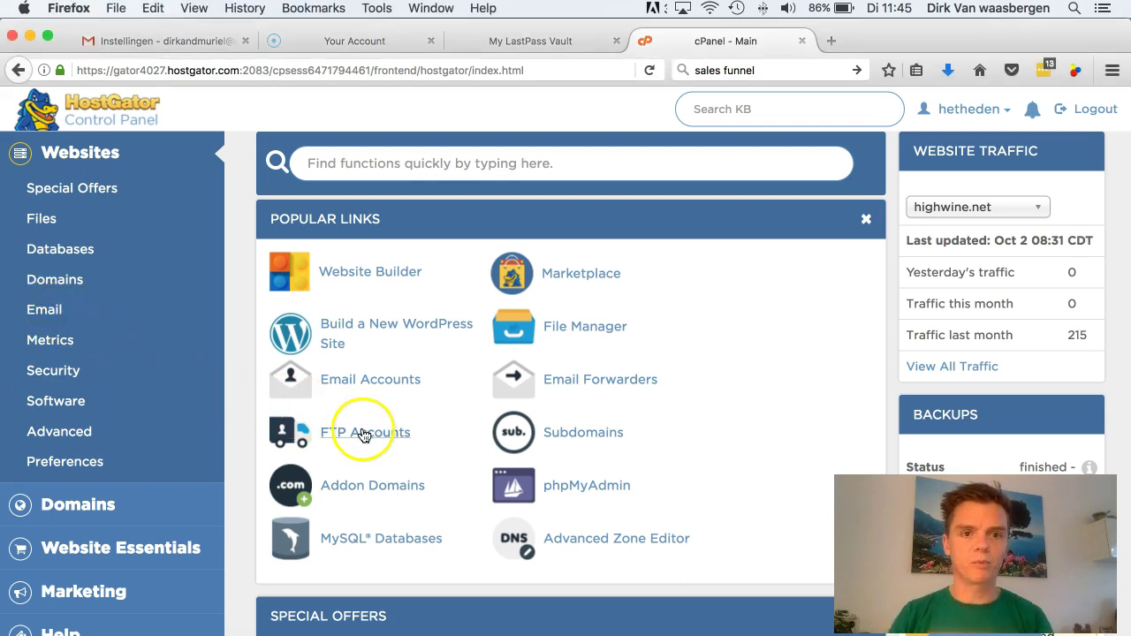
click(43, 314)
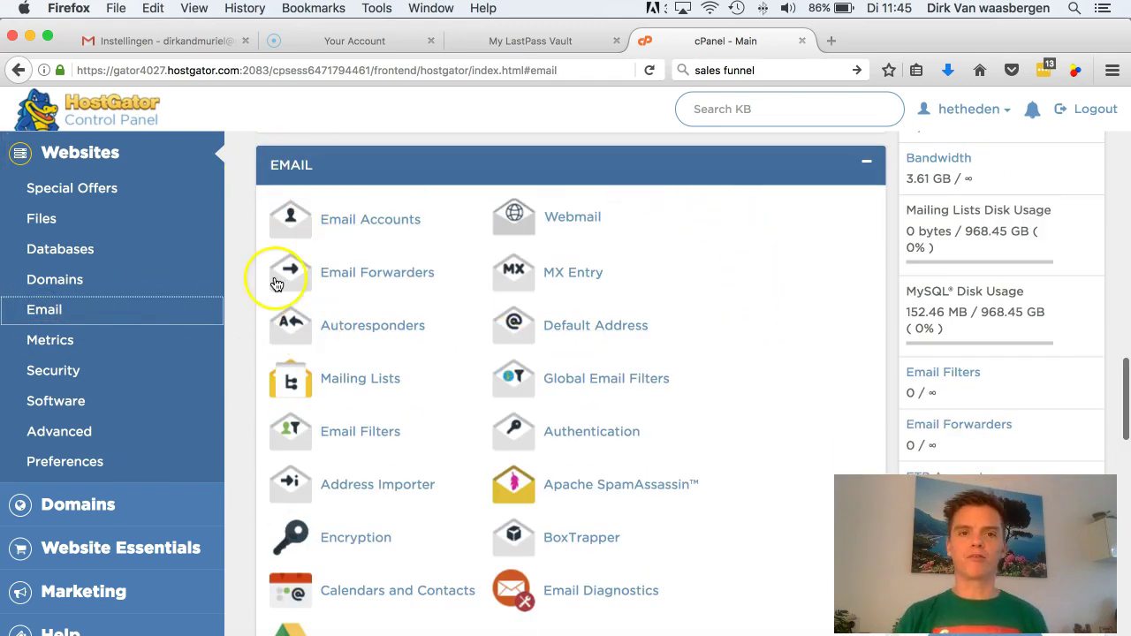
click(343, 231)
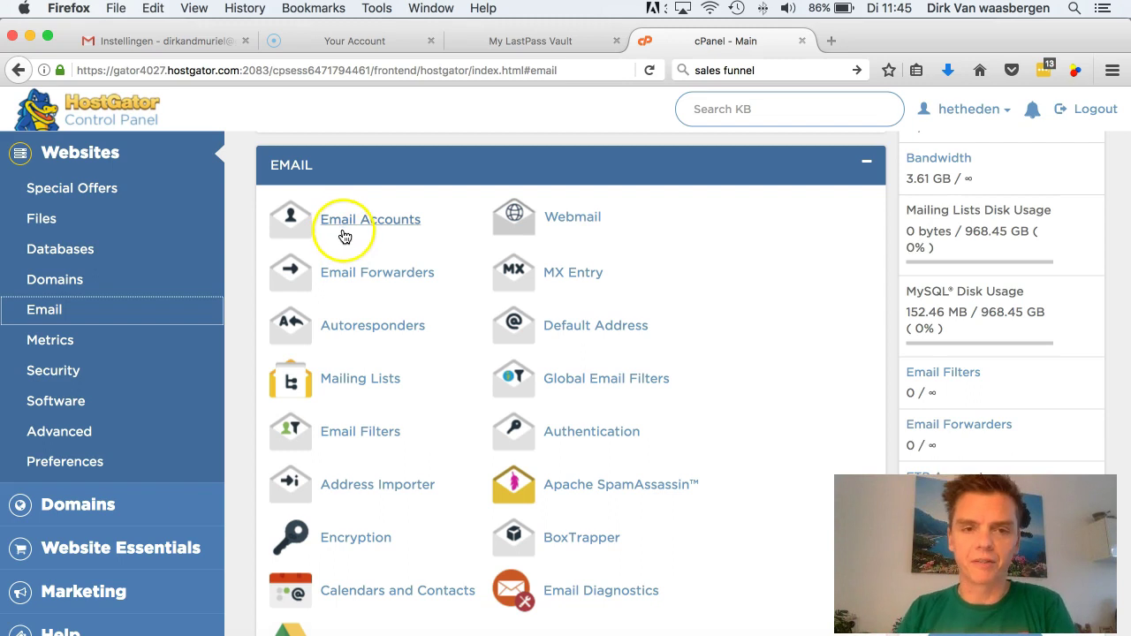
click(334, 233)
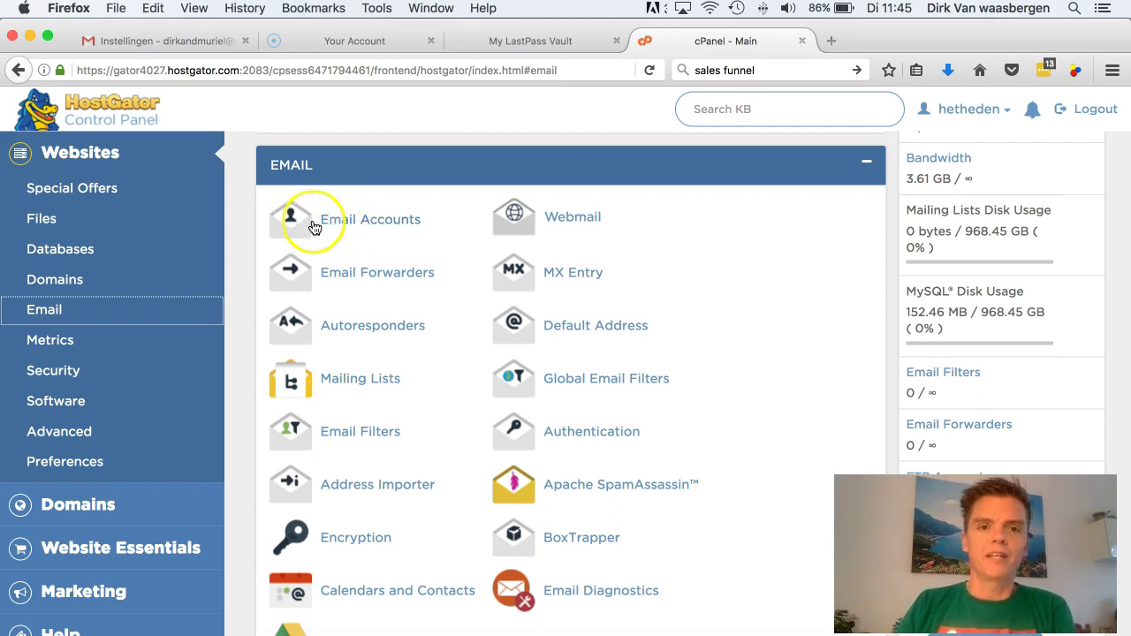
click(334, 230)
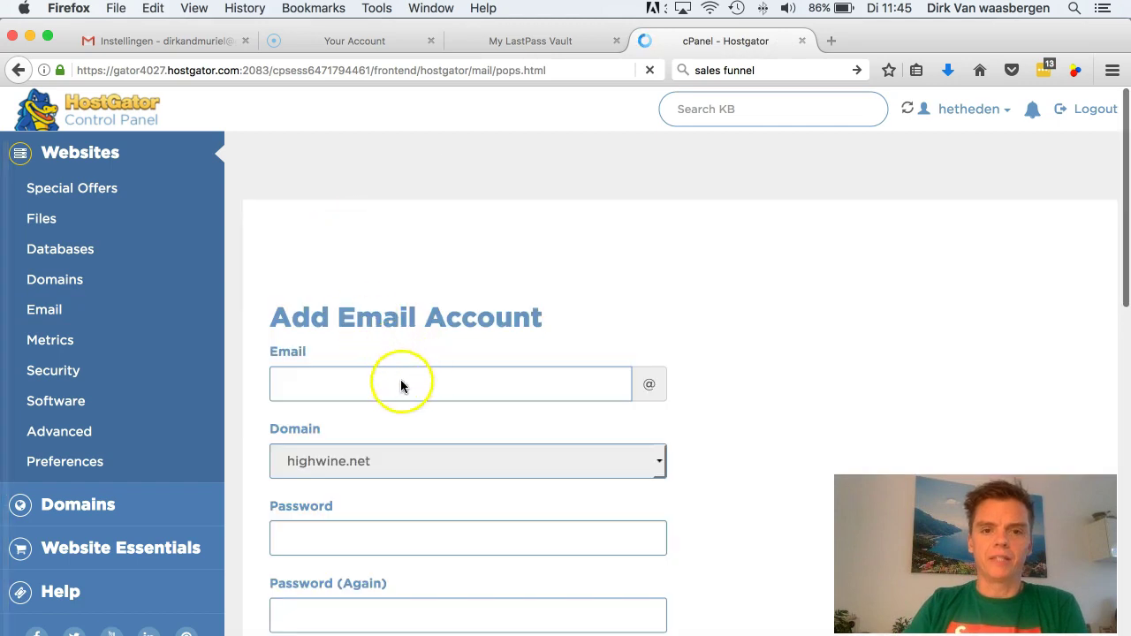
Choose 15kmarketing.com as the domain and enter info as the new mailbox name
click(660, 460)
click(578, 460)
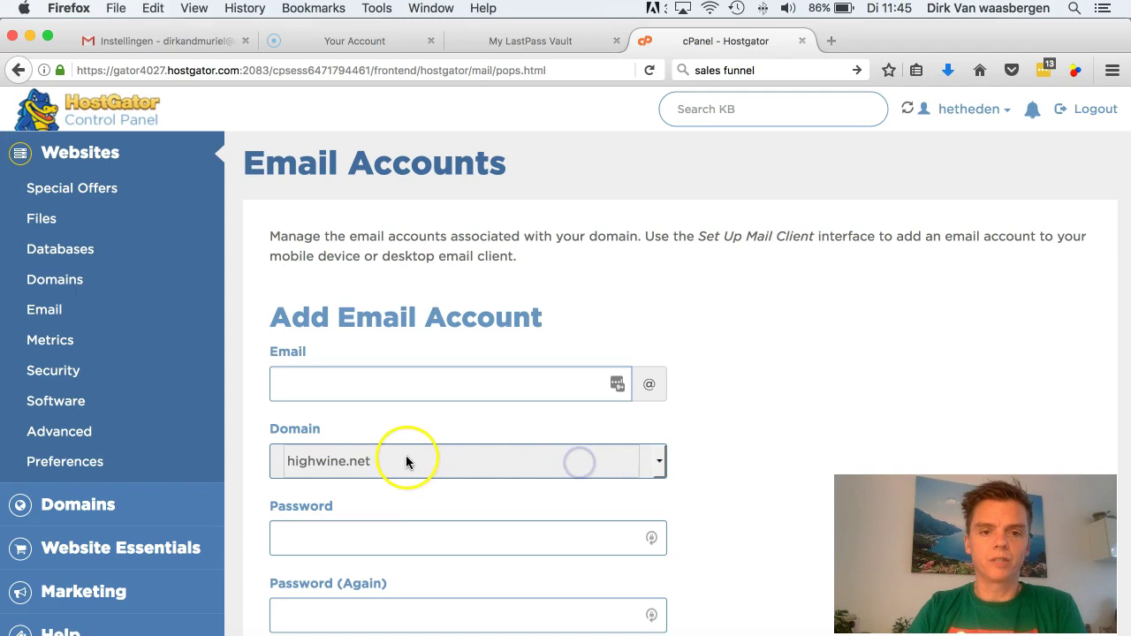
click(375, 460)
click(658, 461)
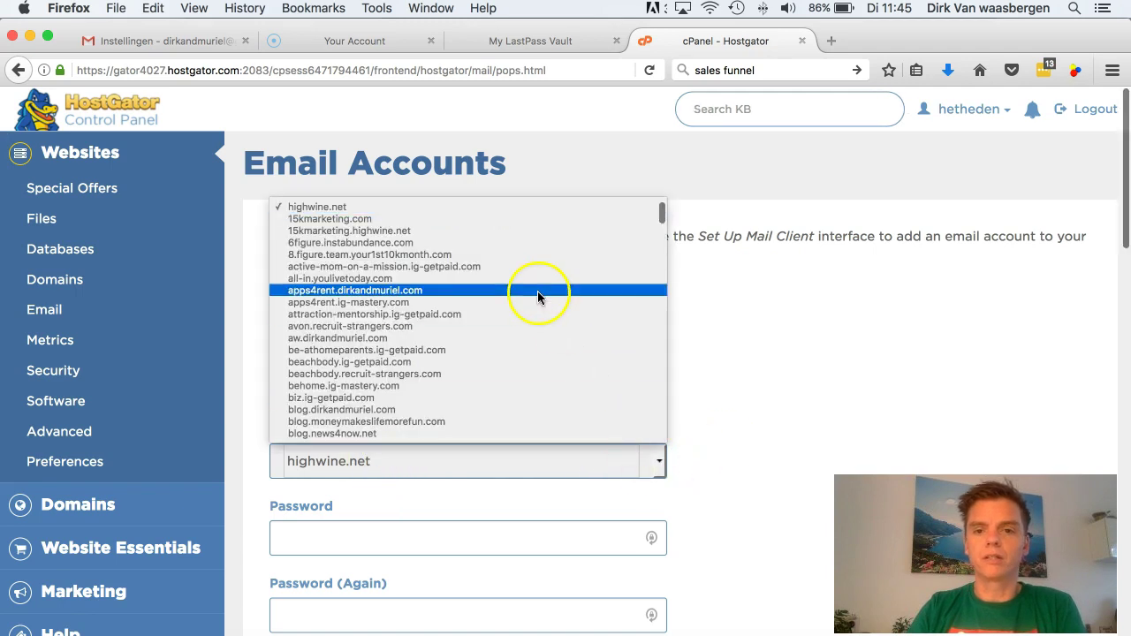
click(383, 221)
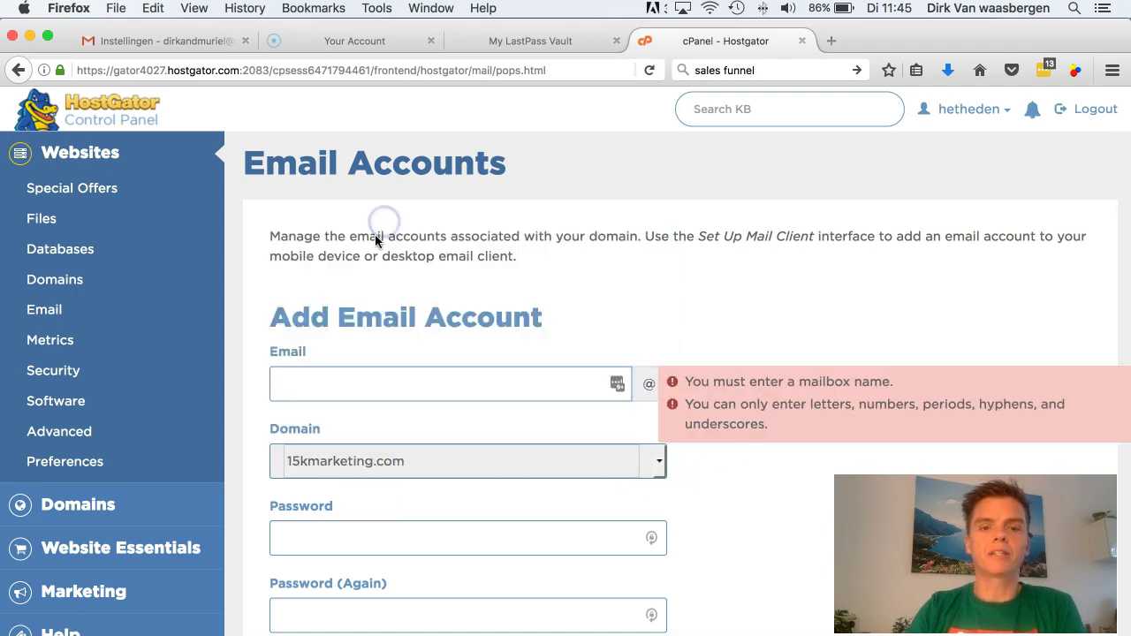
click(467, 382)
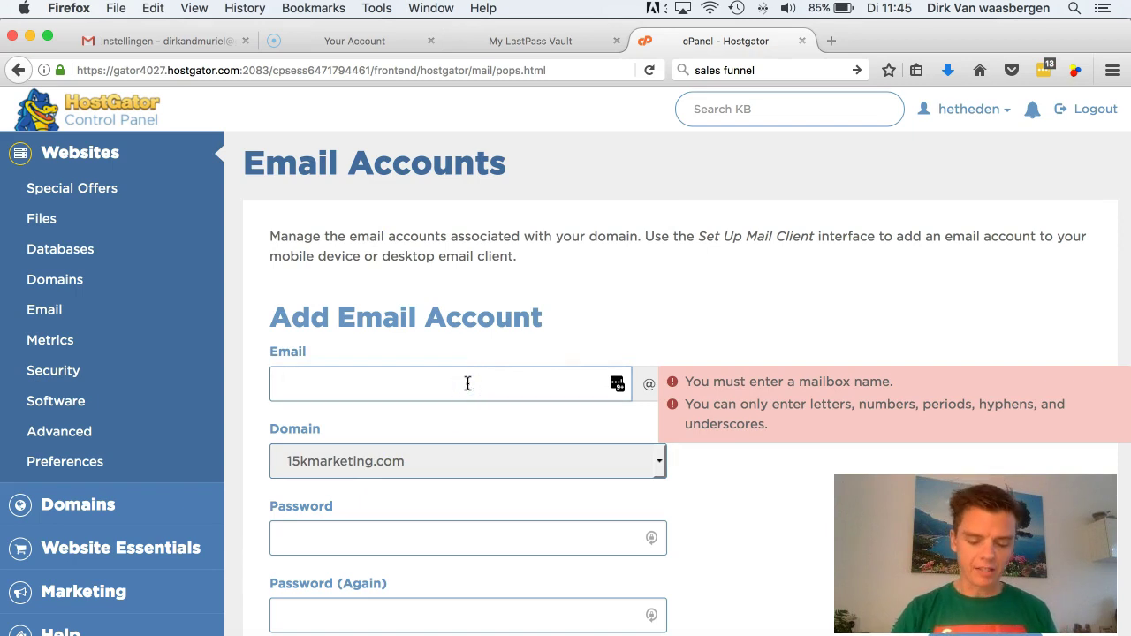
text(info)
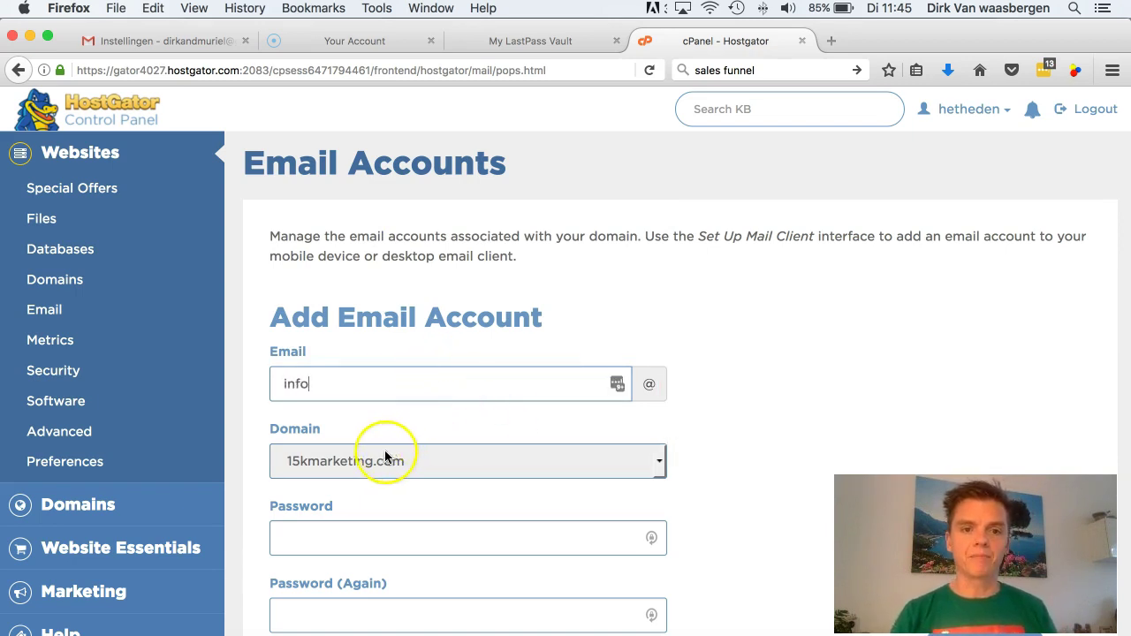
Enter and confirm the mailbox password, set an Unlimited quota, and create the account
click(332, 534)
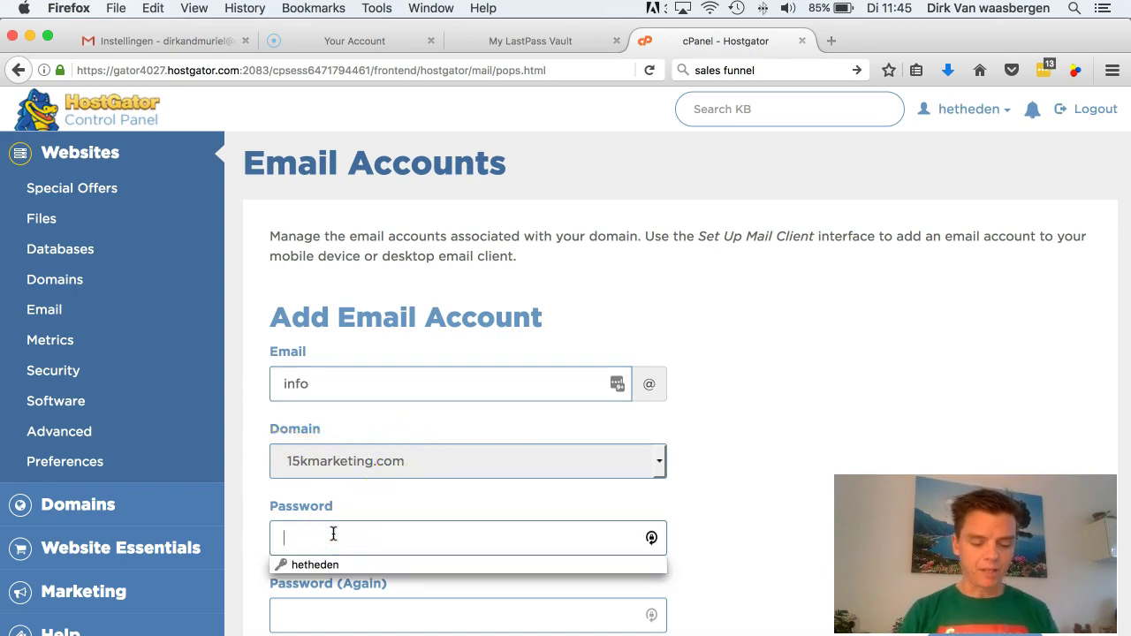
text(•••)
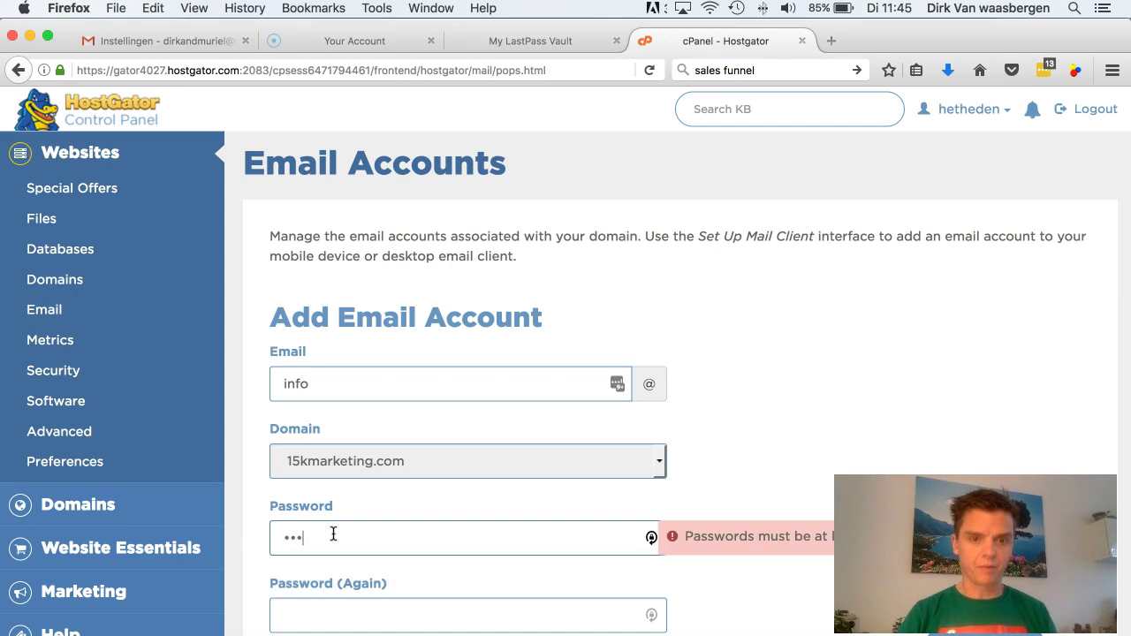
text(••••••)
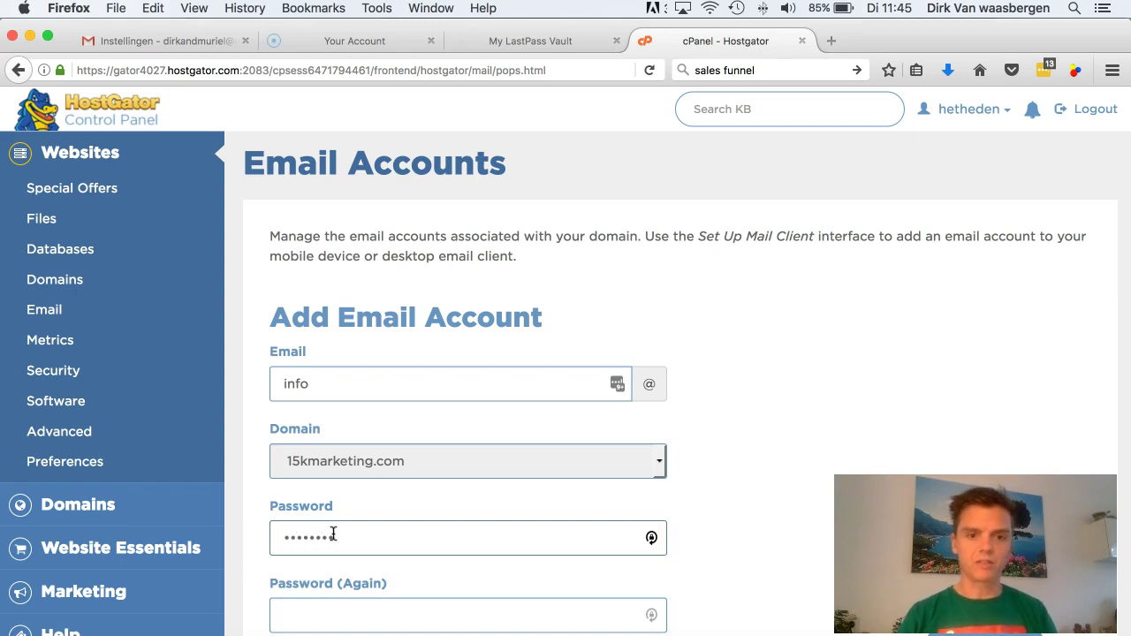
scroll(333, 533, down, 3)
click(300, 460)
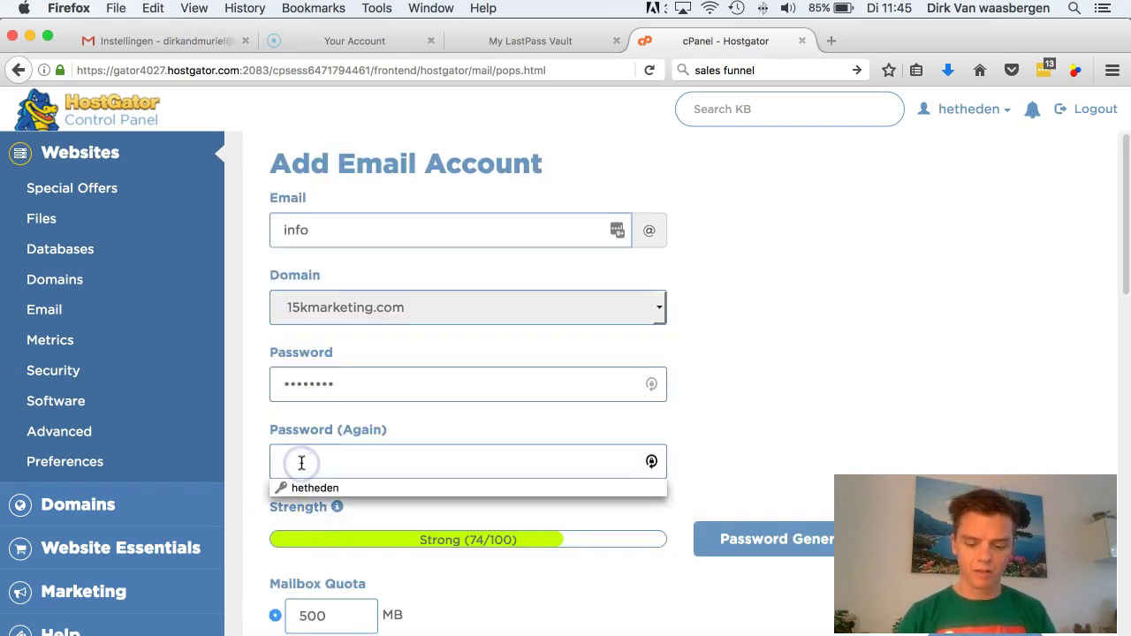
text(•••••••••)
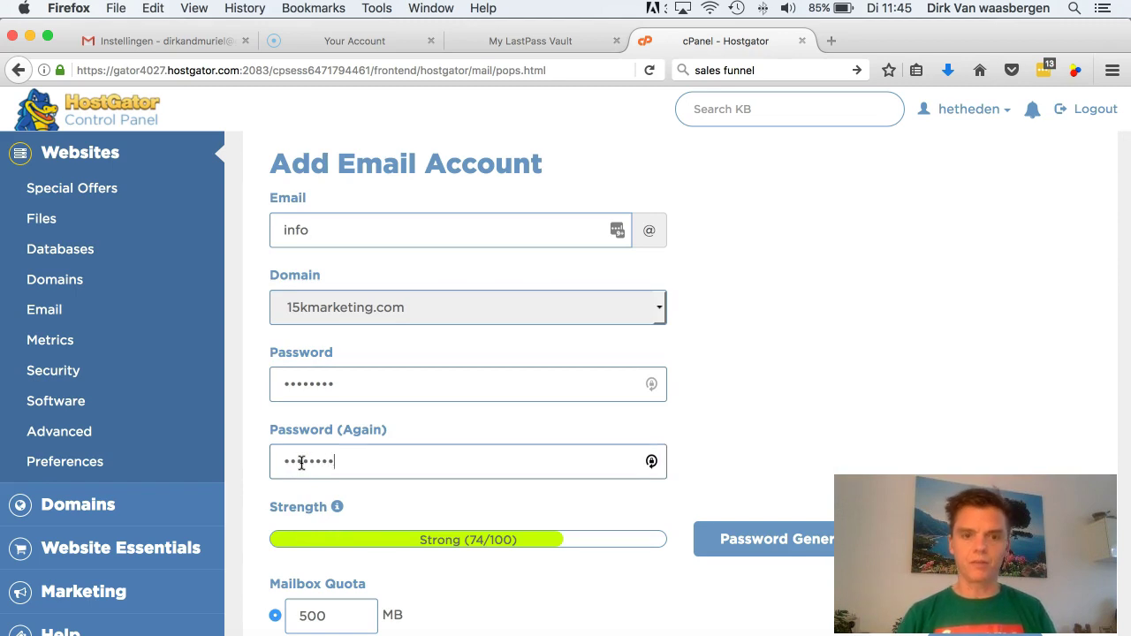
scroll(328, 449, down, 3)
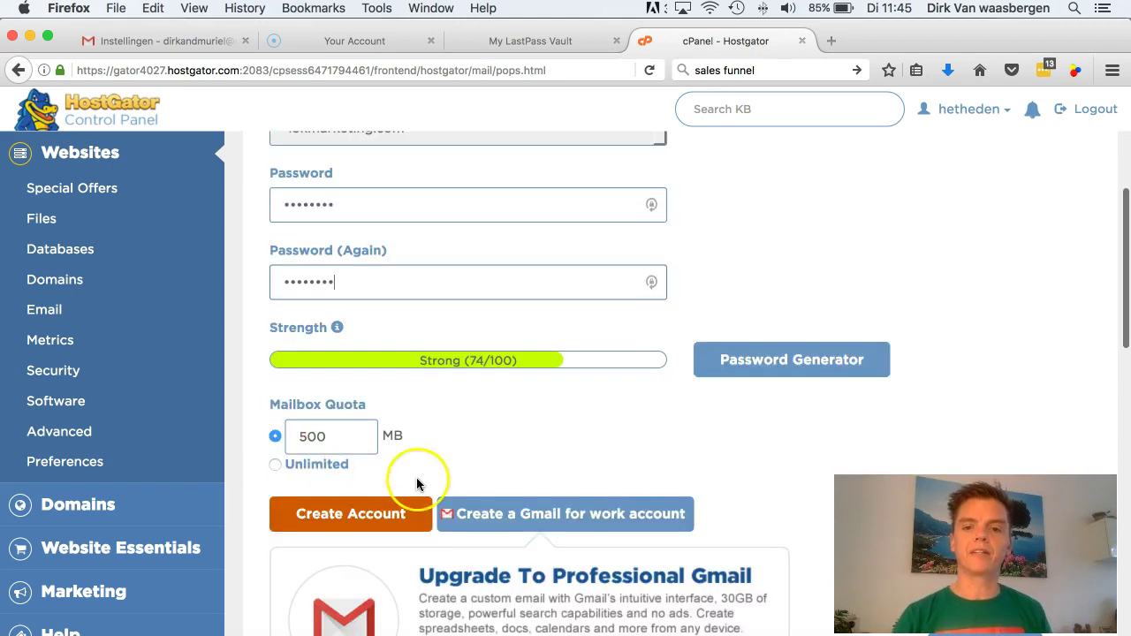
click(275, 464)
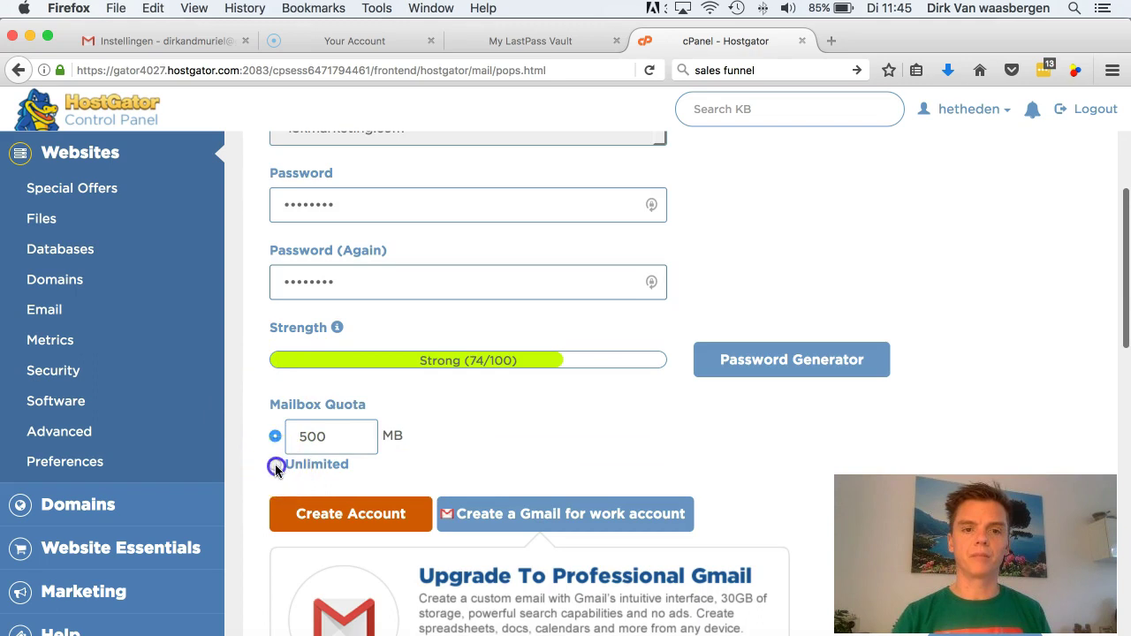
click(371, 519)
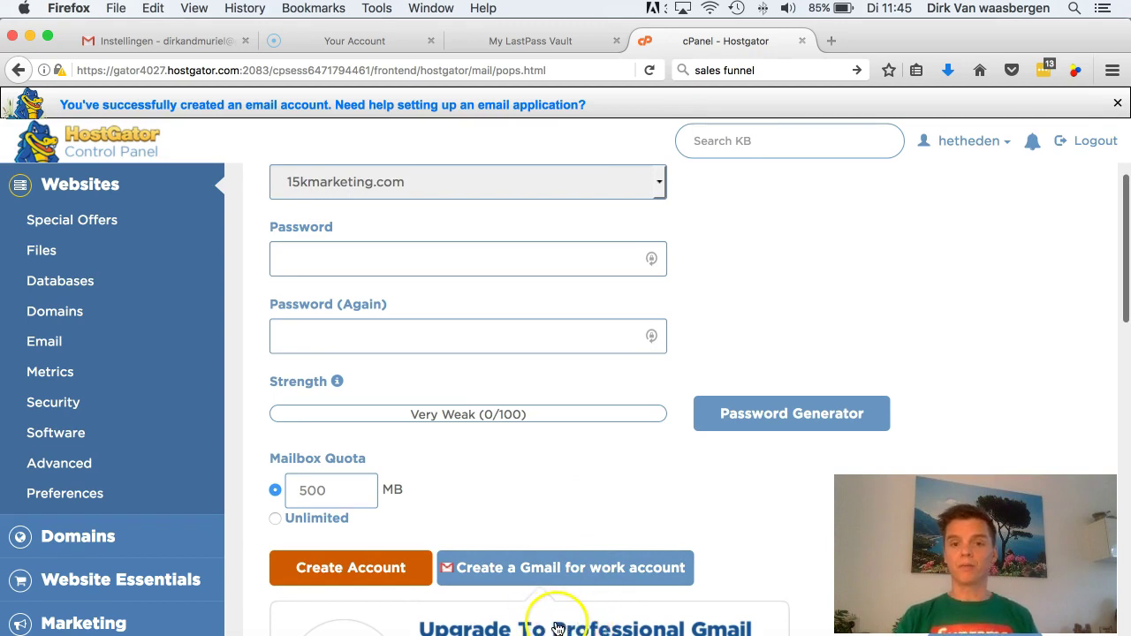
Scroll through the email accounts list, then return to the cPanel Email section
scroll(539, 596, down, 2)
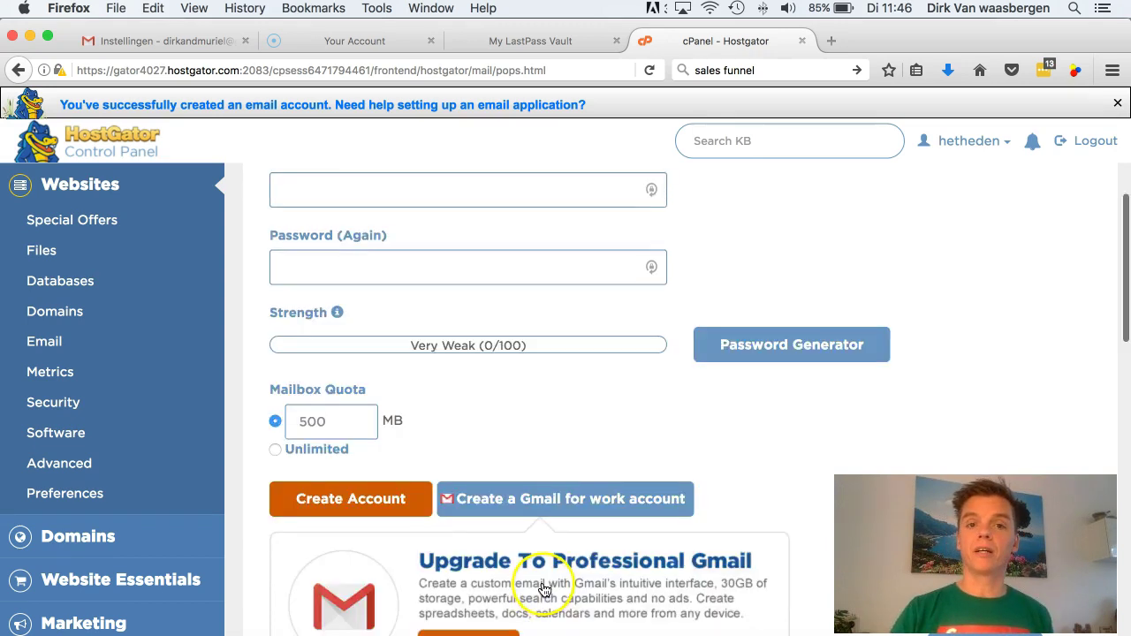
scroll(545, 589, down, 8)
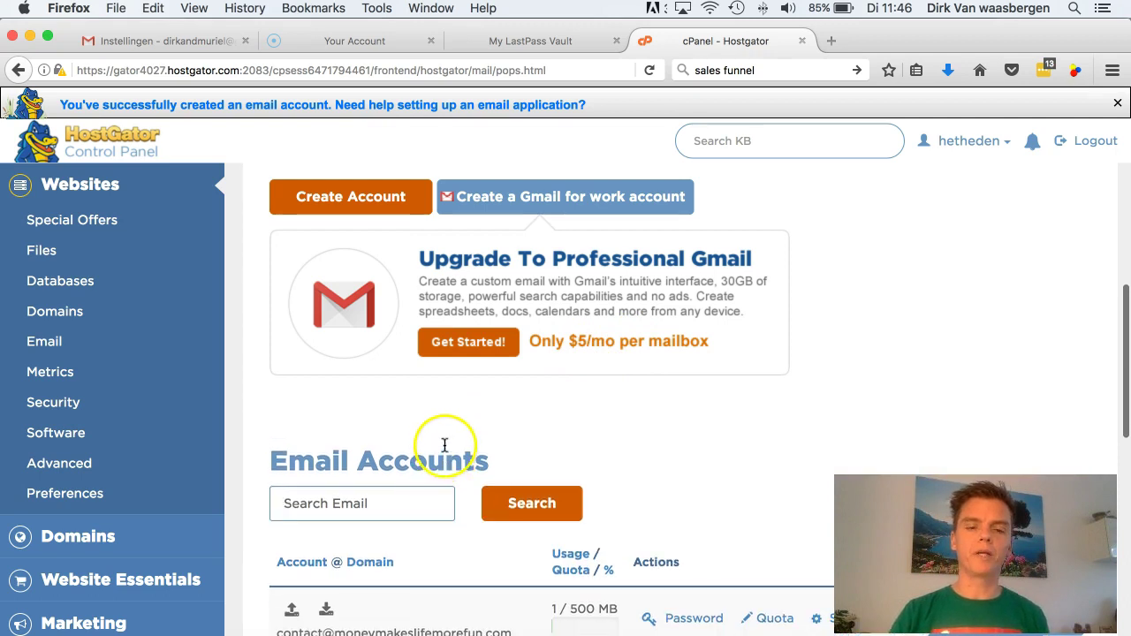
scroll(444, 444, down, 3)
scroll(415, 446, down, 2)
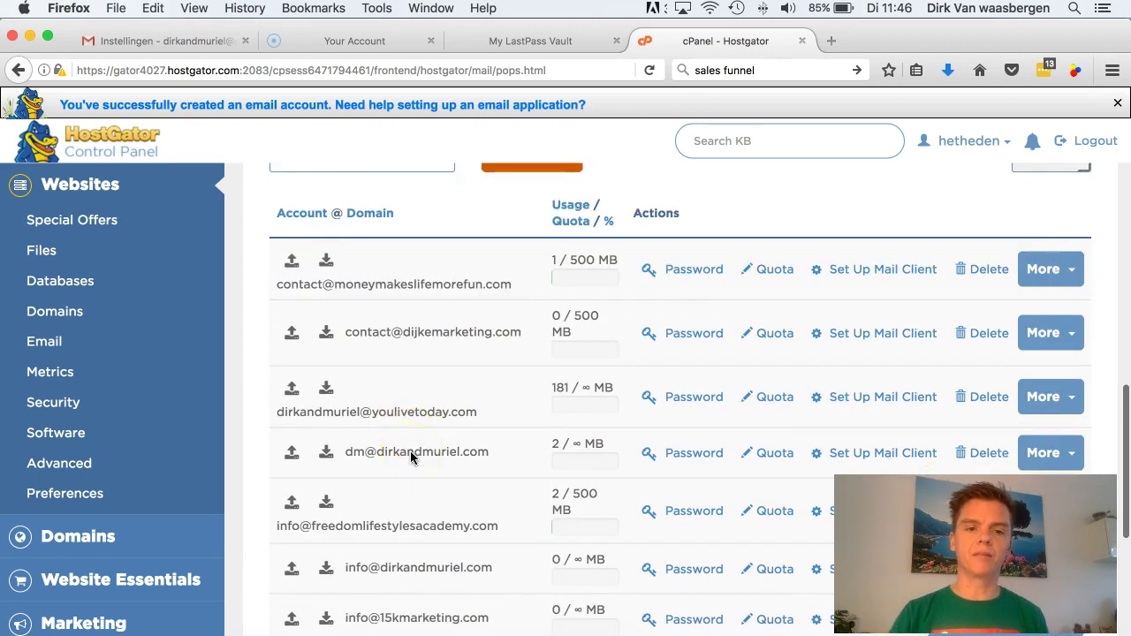
scroll(411, 455, down, 2)
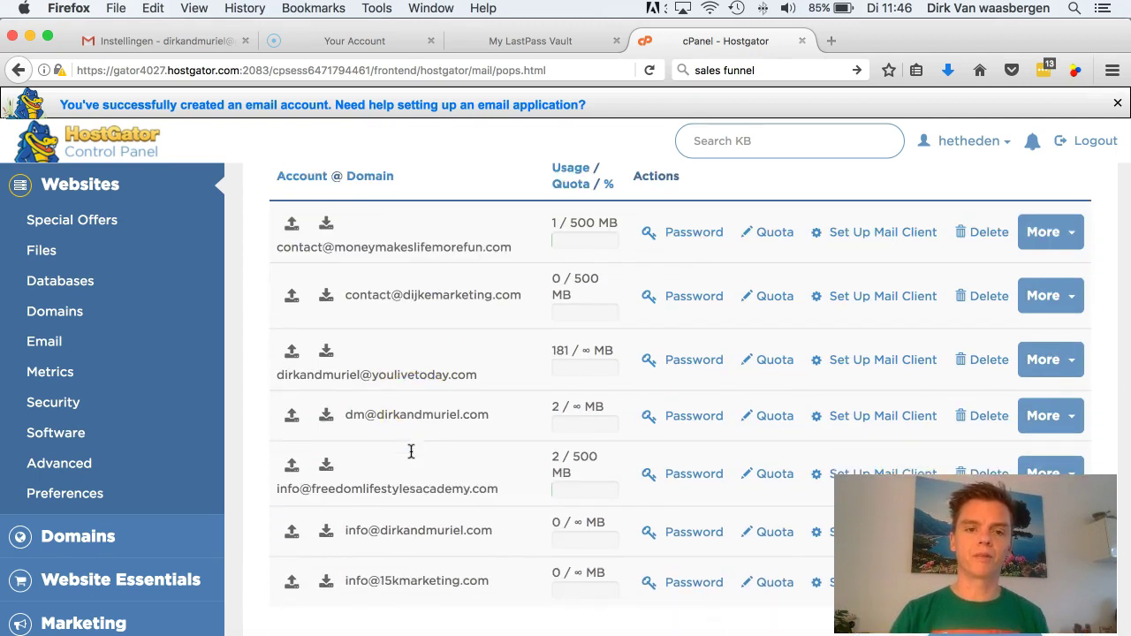
scroll(411, 451, down, 1)
drag(490, 530, 344, 541)
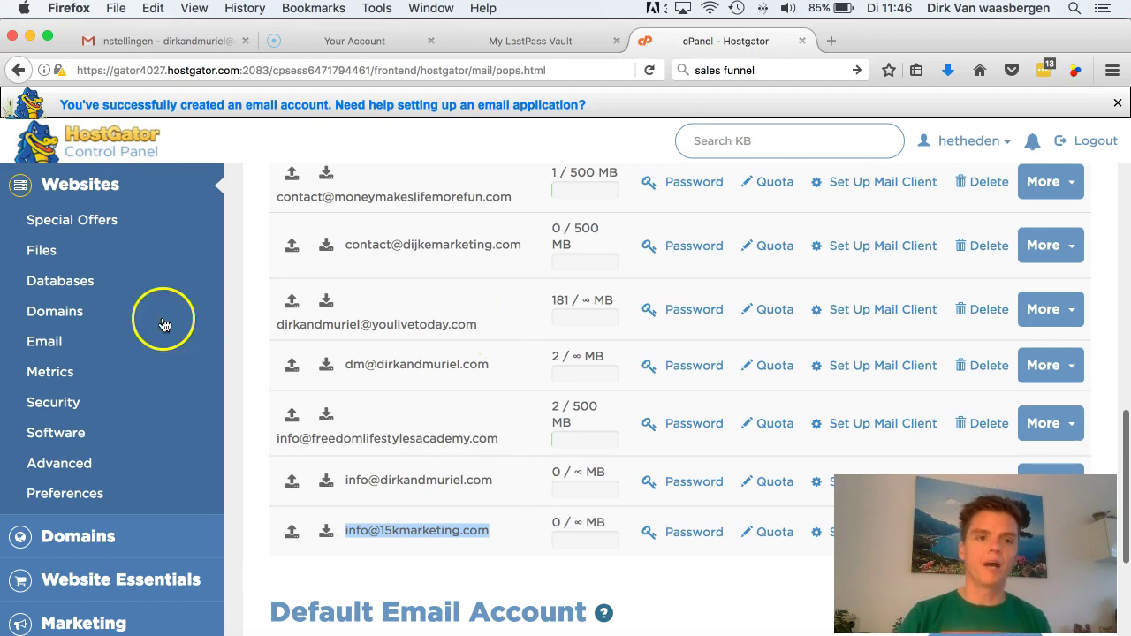
click(44, 343)
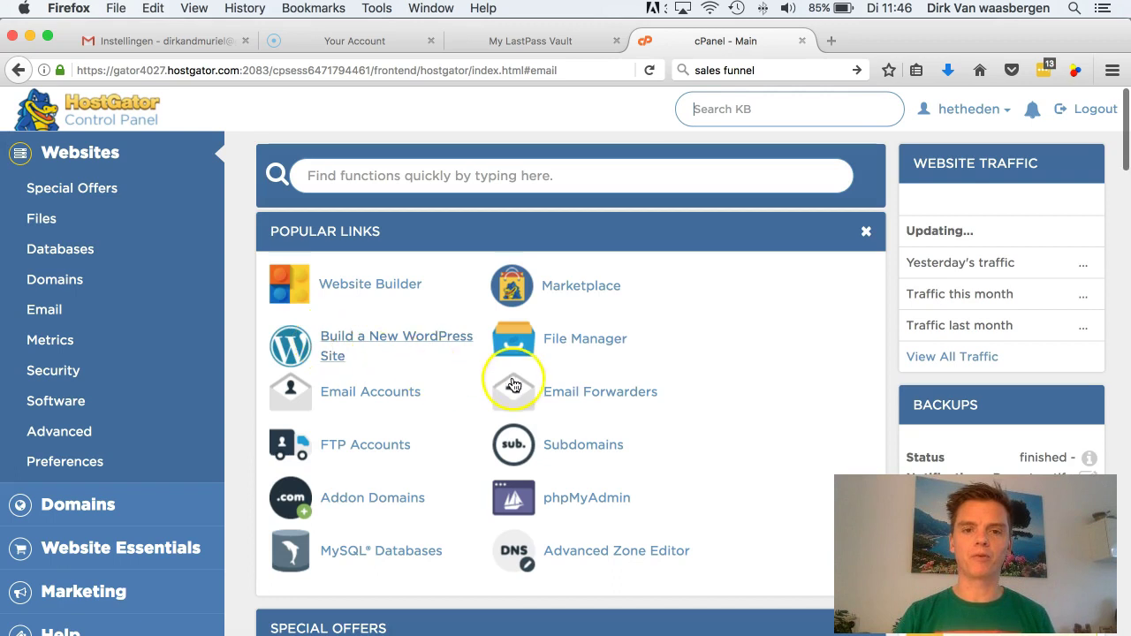
Go to Email Forwarders and bring up the Add Forwarder form
click(41, 309)
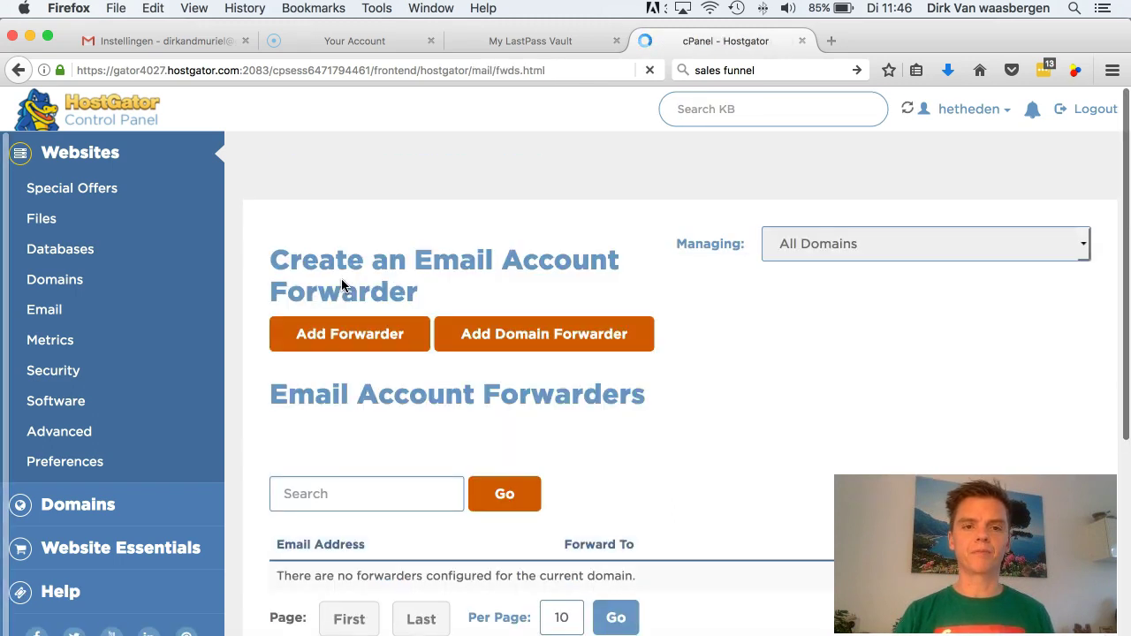
click(344, 341)
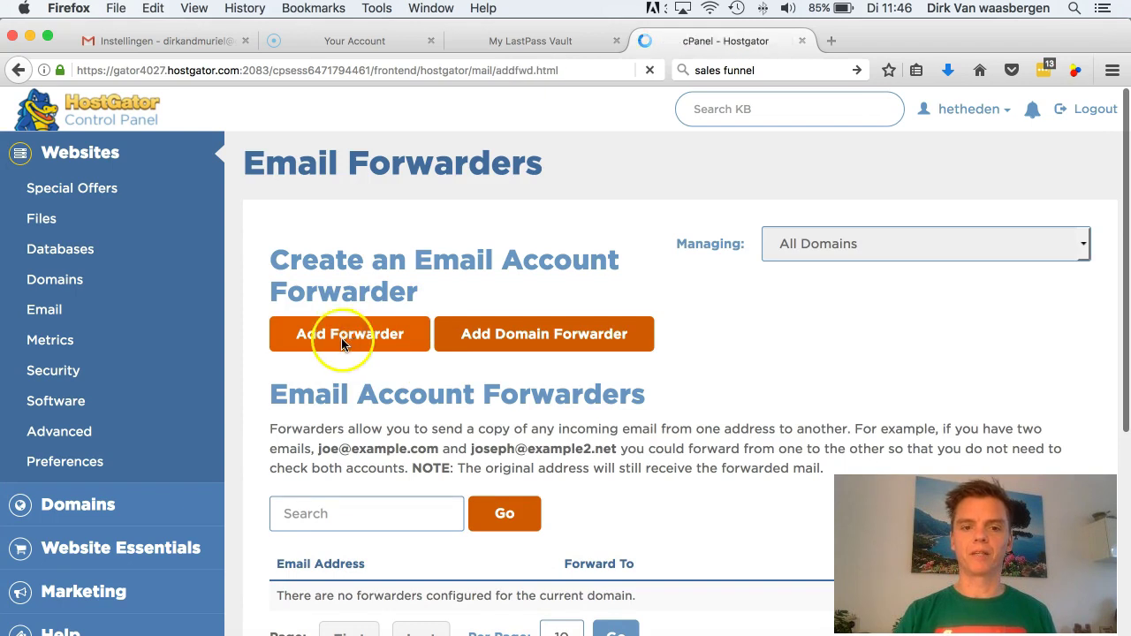
click(353, 351)
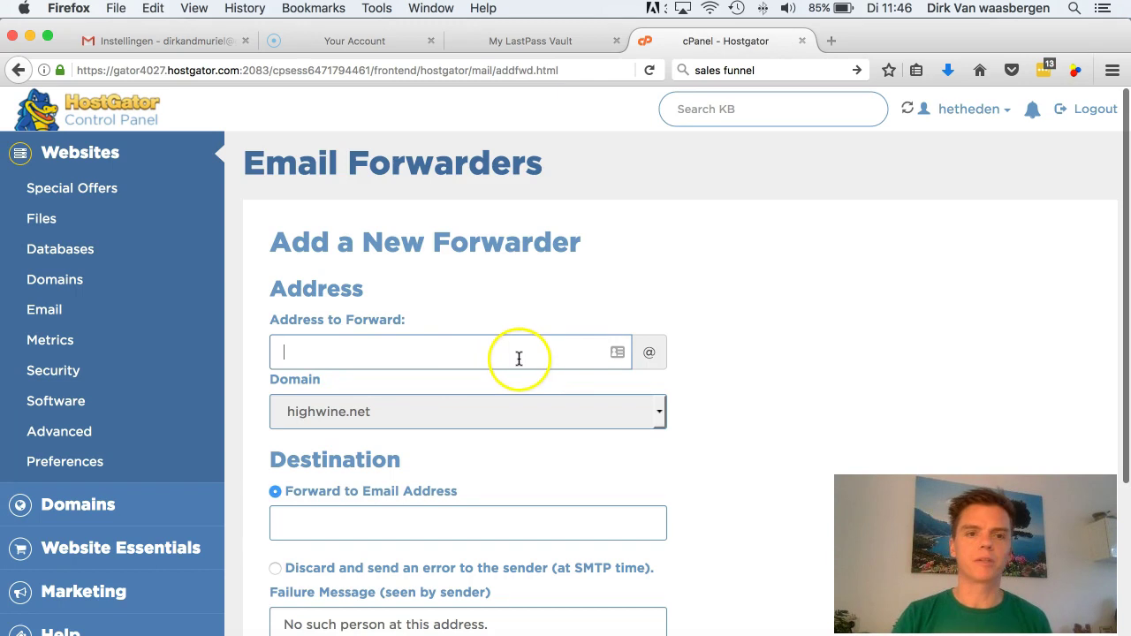
click(663, 416)
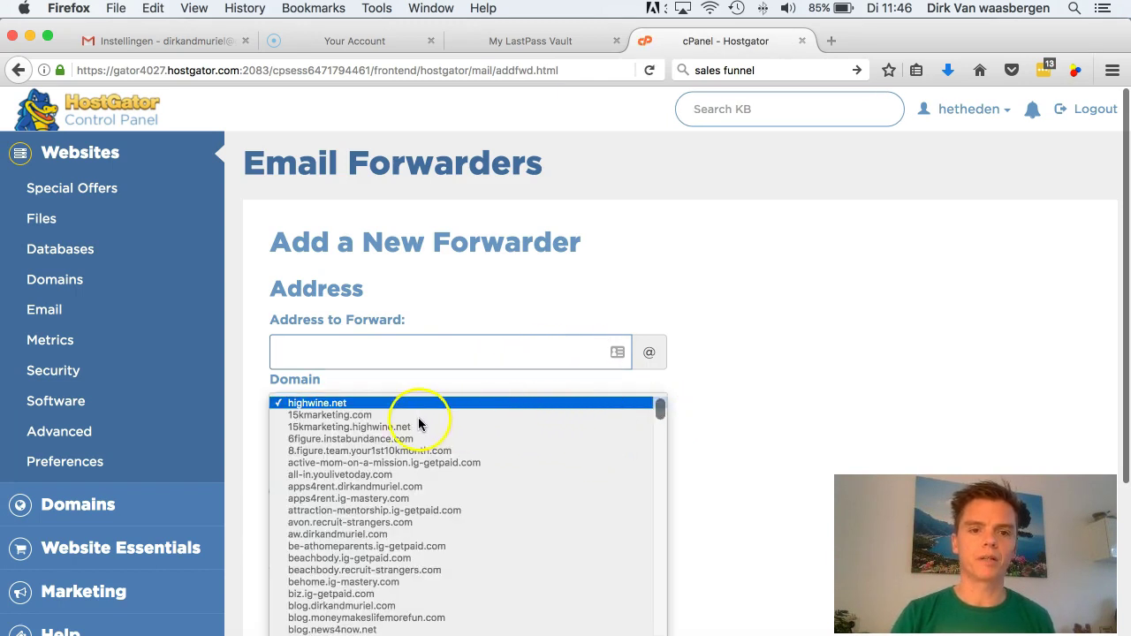
click(329, 415)
click(328, 354)
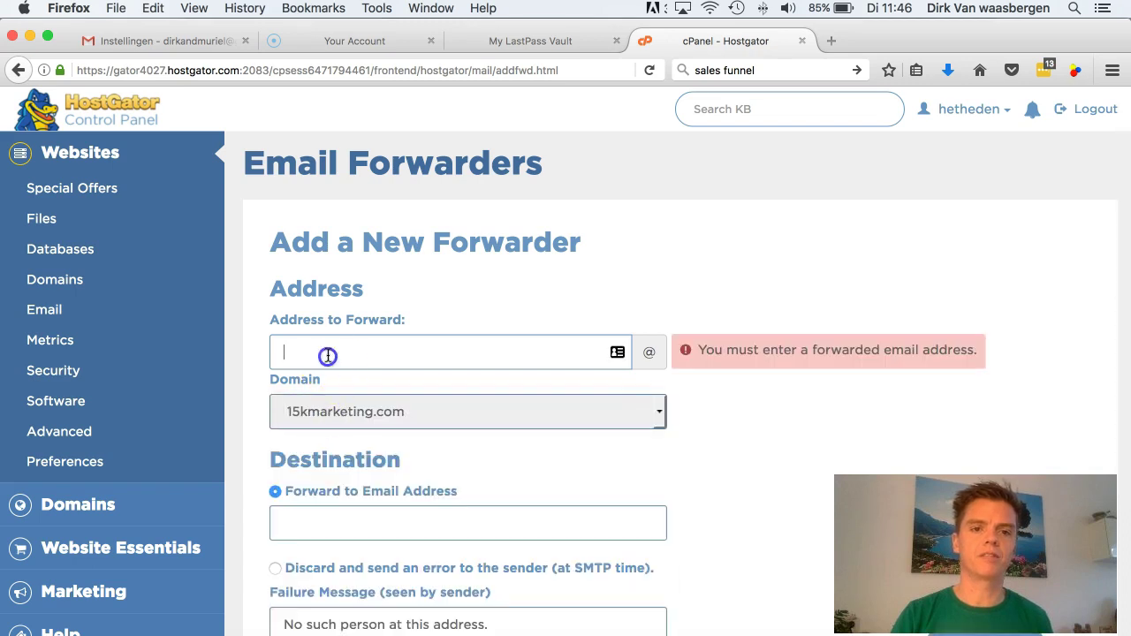
text(info)
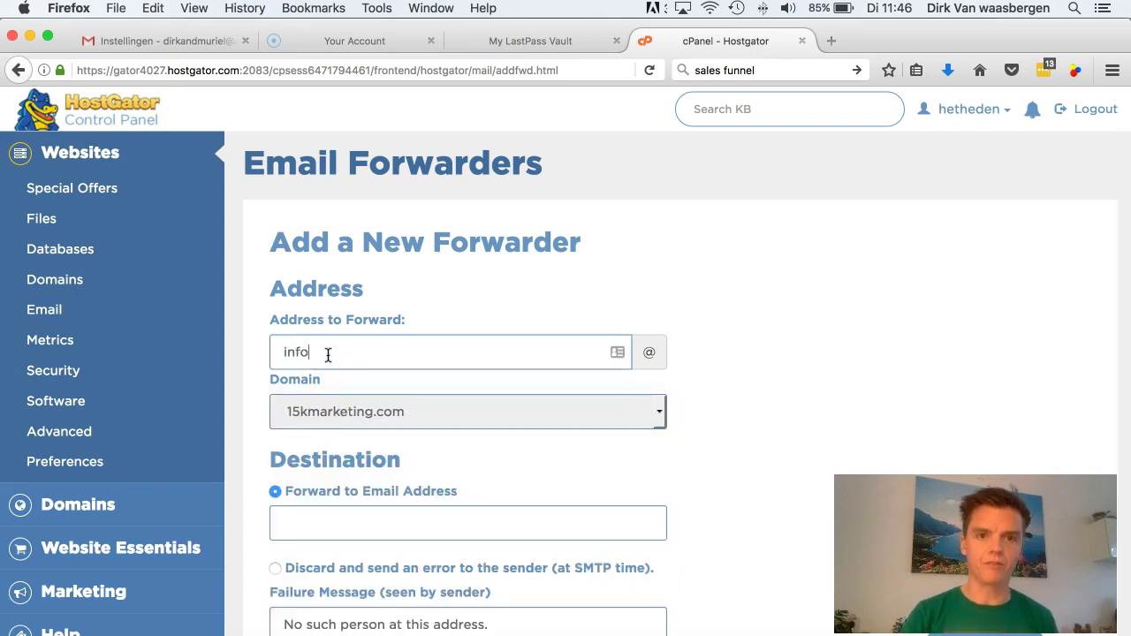
click(344, 521)
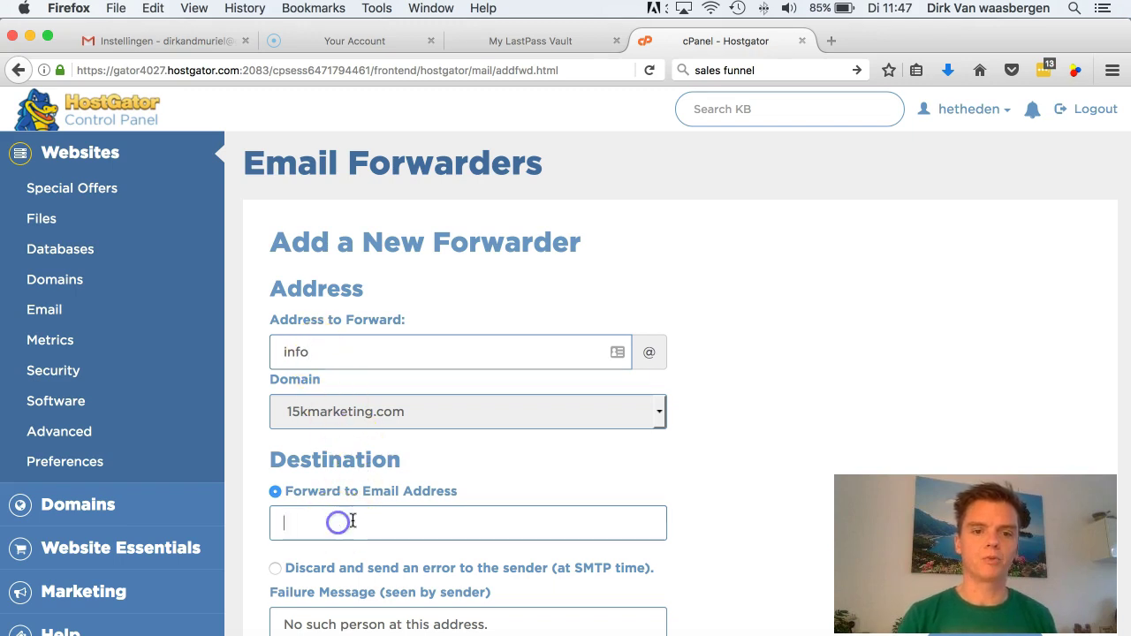
text(dir)
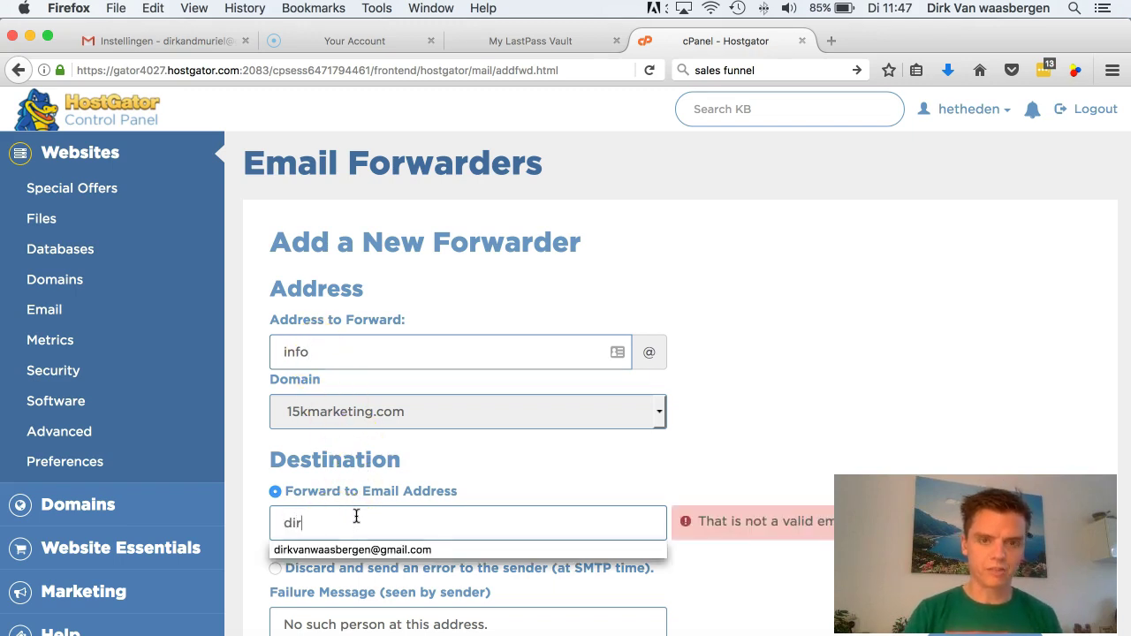
text(k)
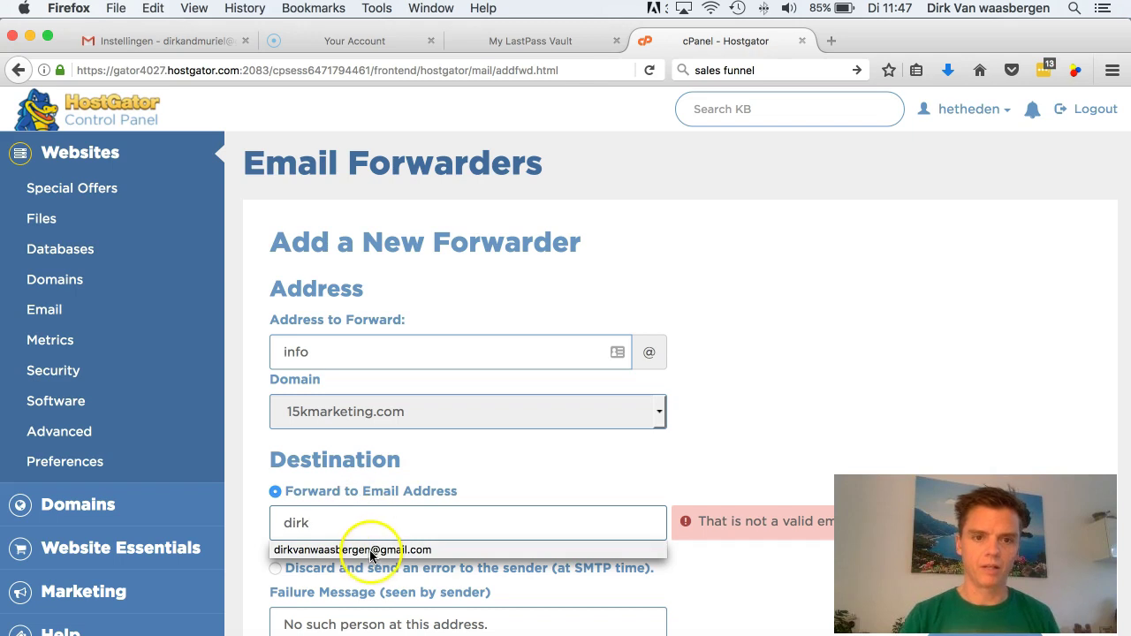
click(364, 549)
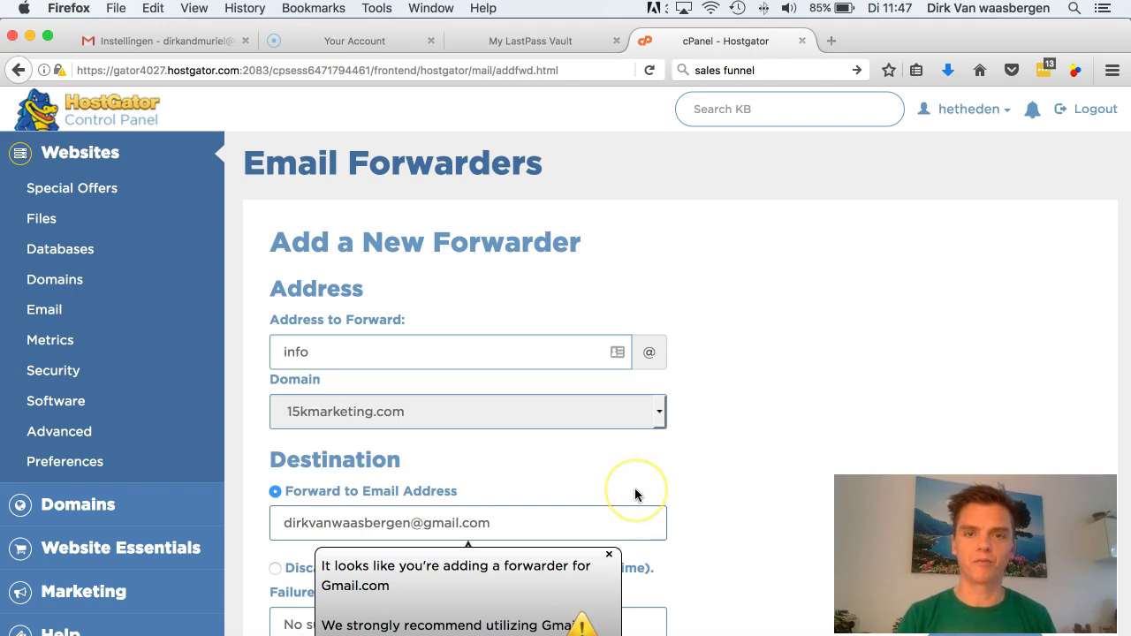
Dismiss the Gmail forwarding warning and save the new forwarder
scroll(635, 488, down, 2)
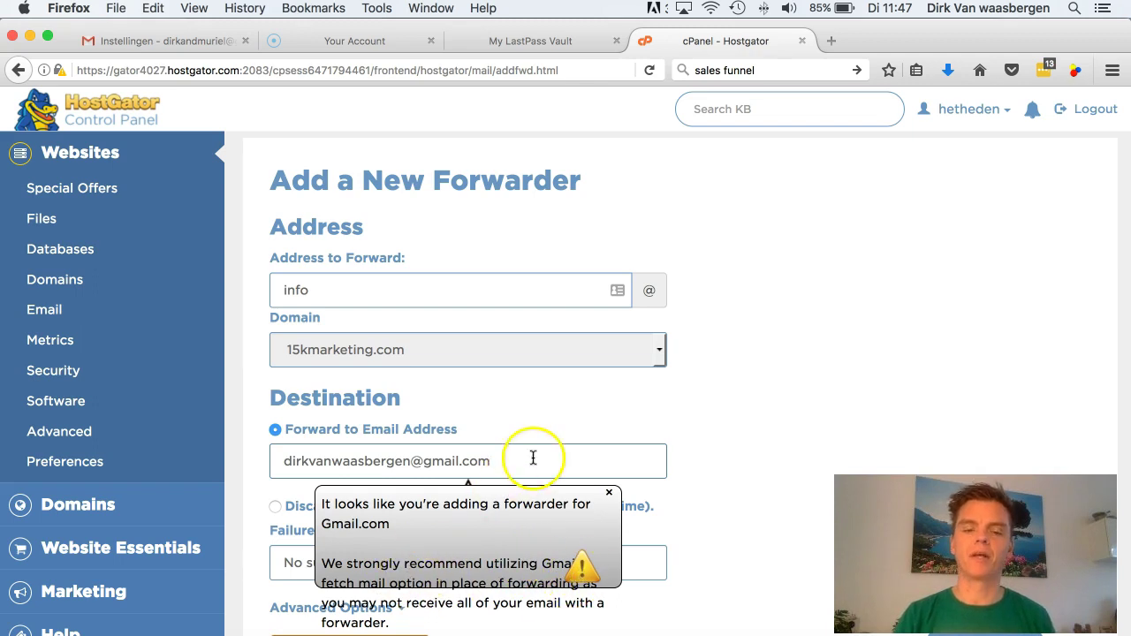
click(608, 492)
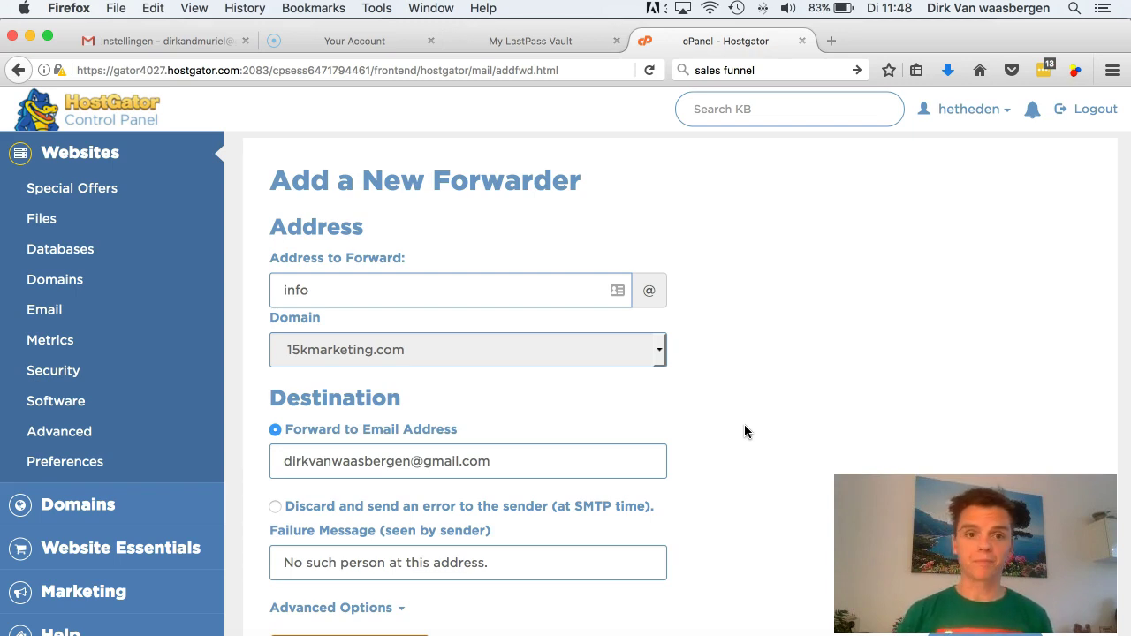
click(675, 452)
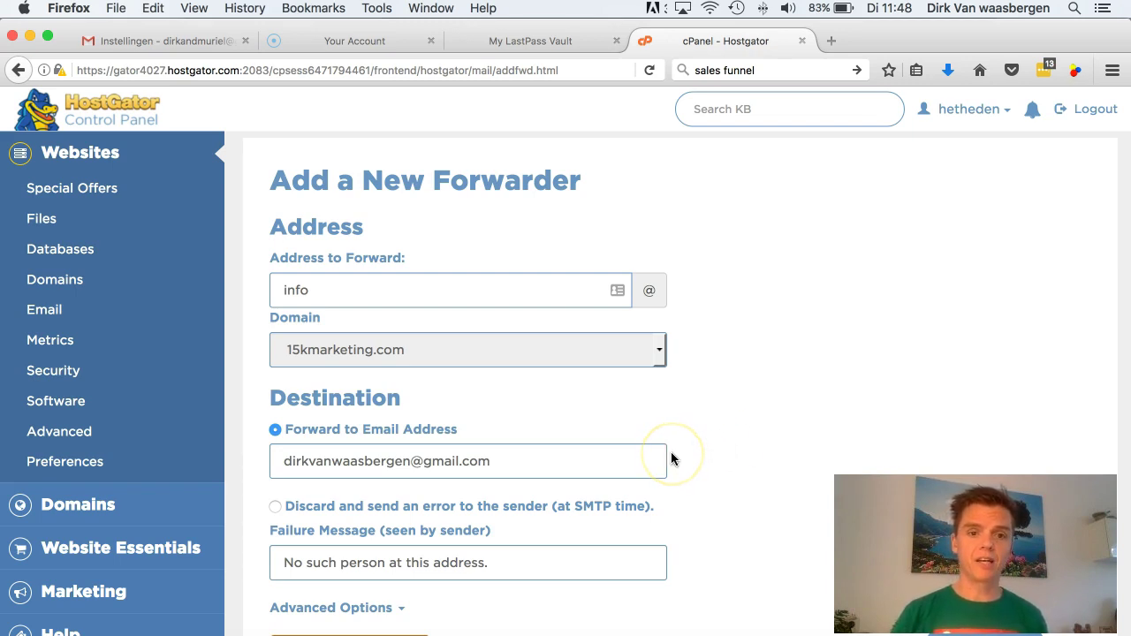
scroll(404, 450, down, 3)
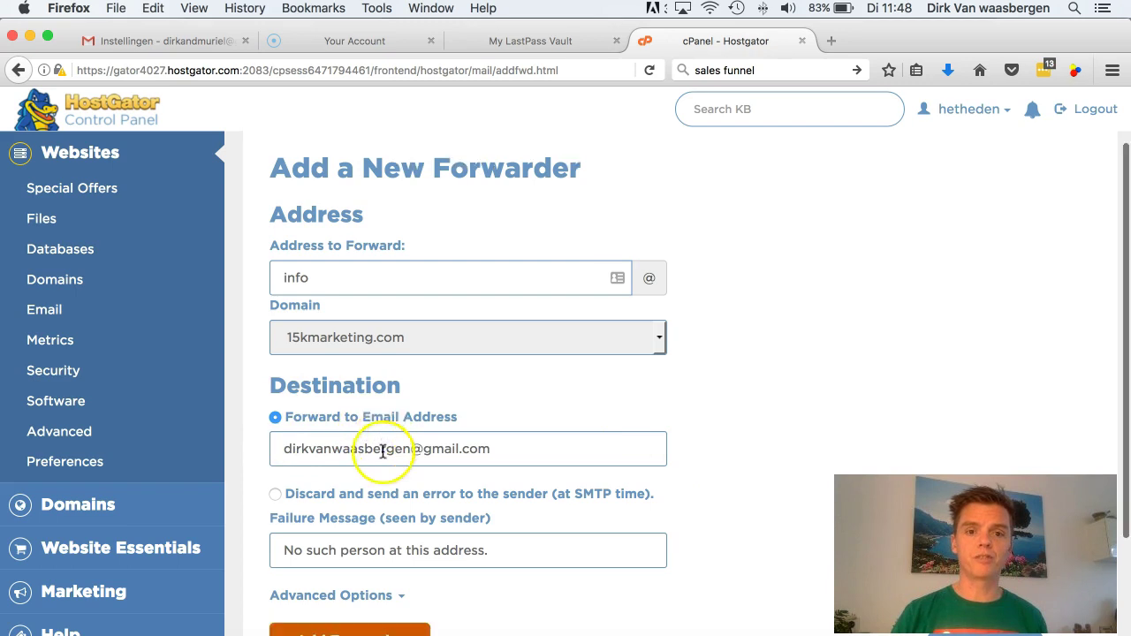
click(371, 583)
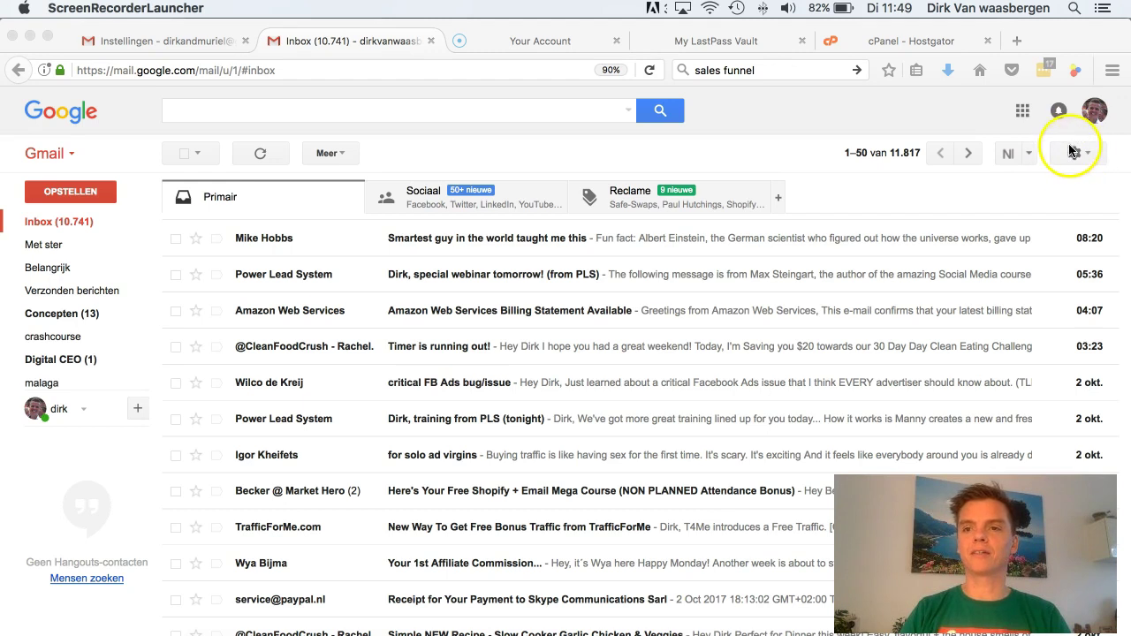
Bring Gmail to the front and open the gear menu toward the full settings
click(1083, 157)
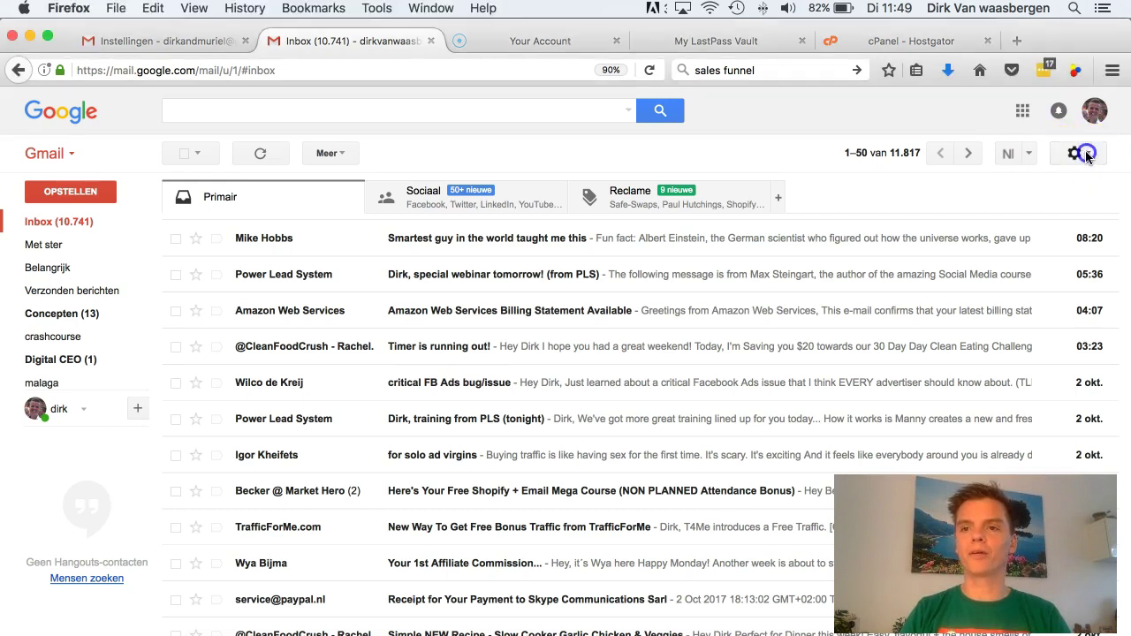
click(1083, 155)
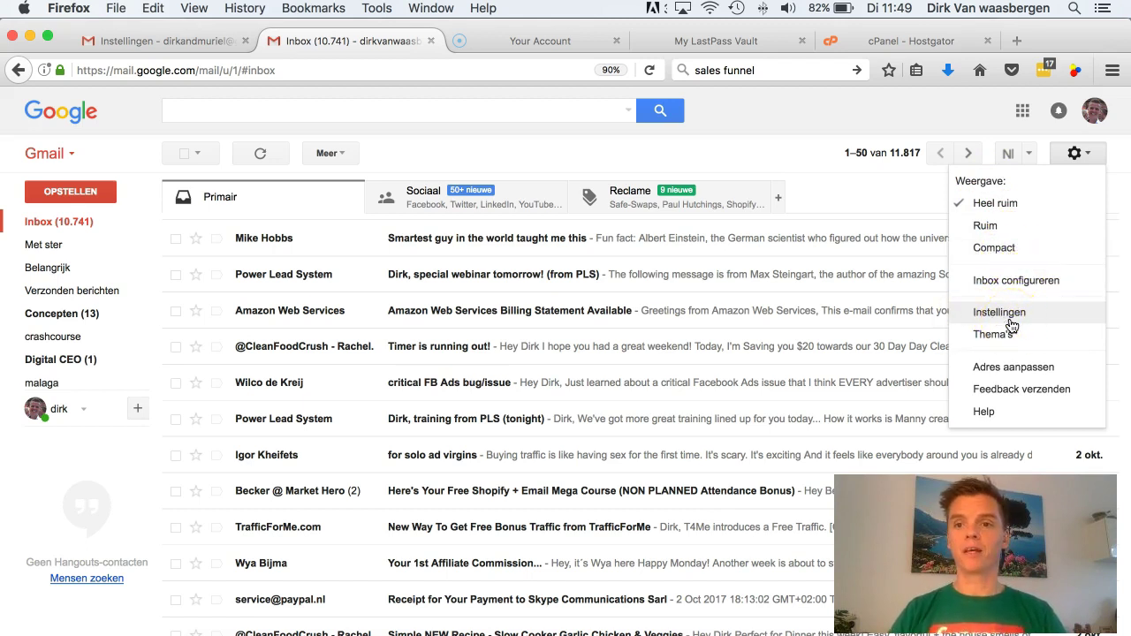
click(1006, 318)
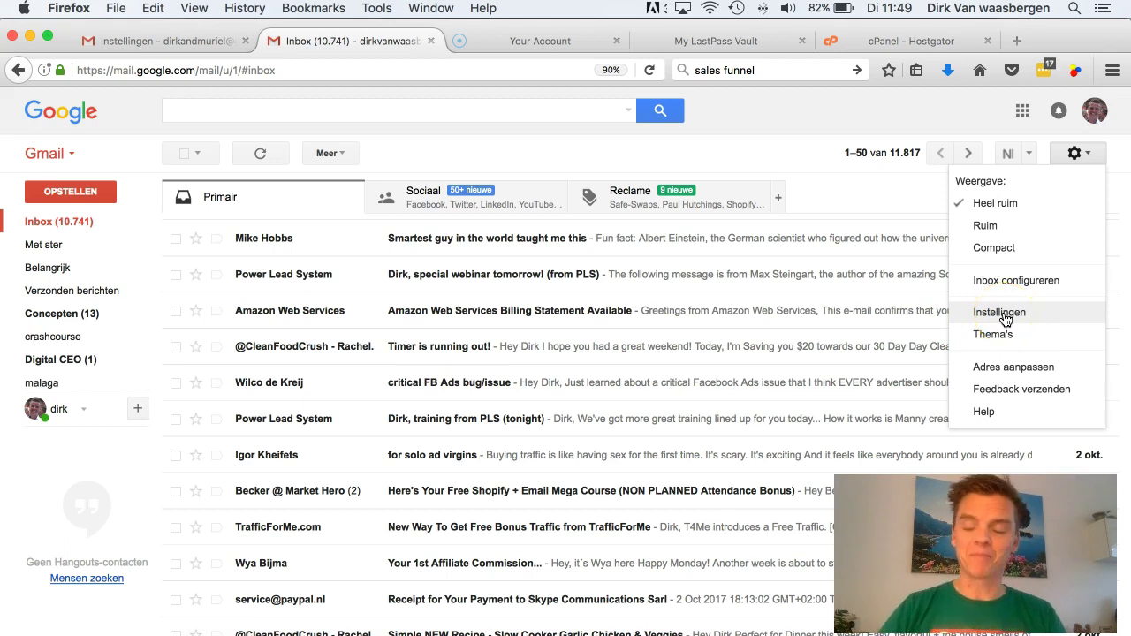
click(1007, 311)
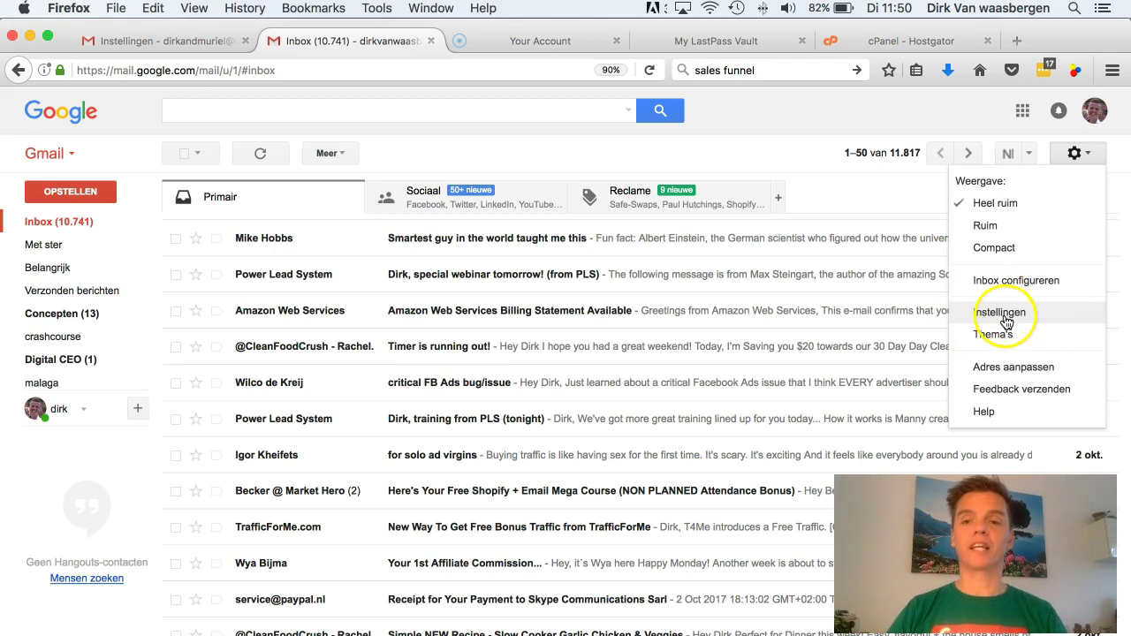
Open Instellingen, go to Accounts en import, and start adding another send-as address
click(1005, 316)
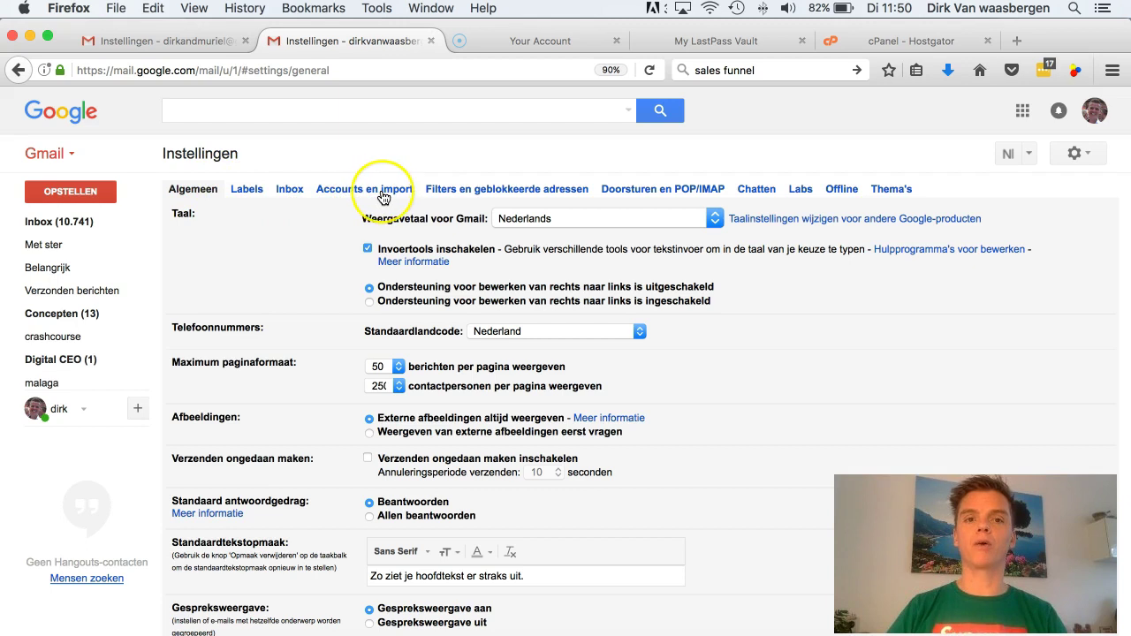
click(382, 193)
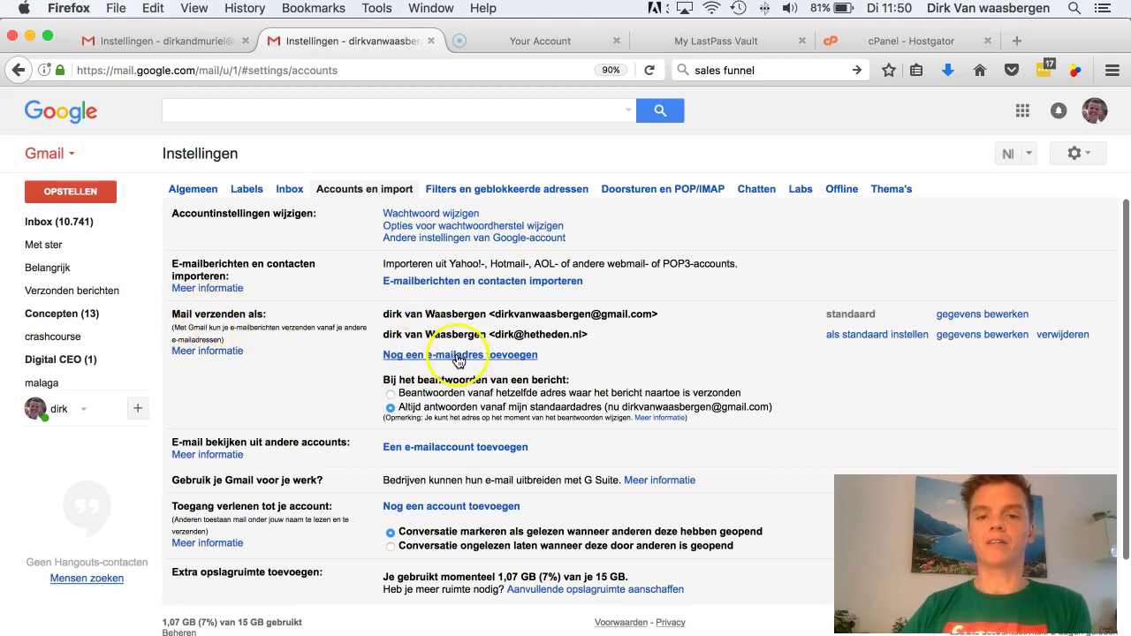
click(464, 357)
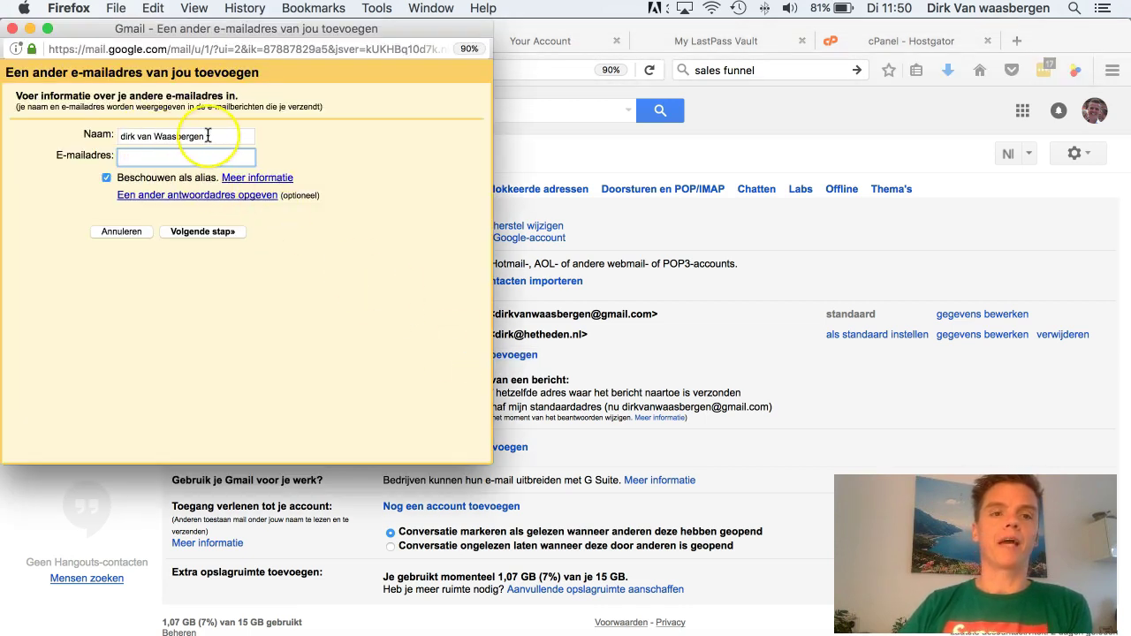
drag(208, 135, 124, 137)
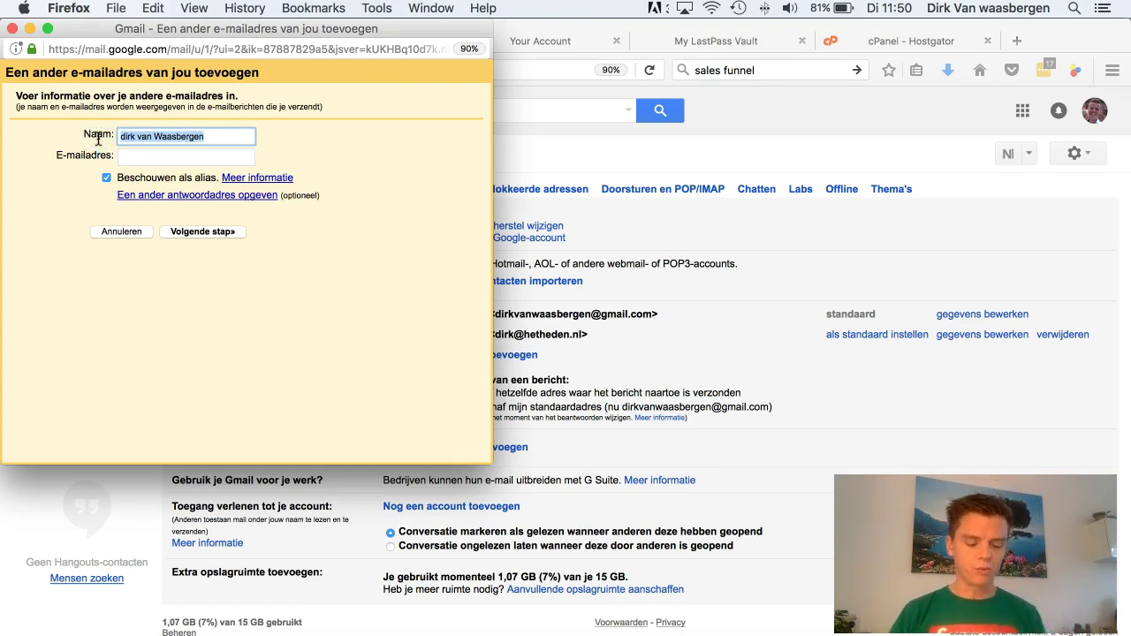
text(15K marketing)
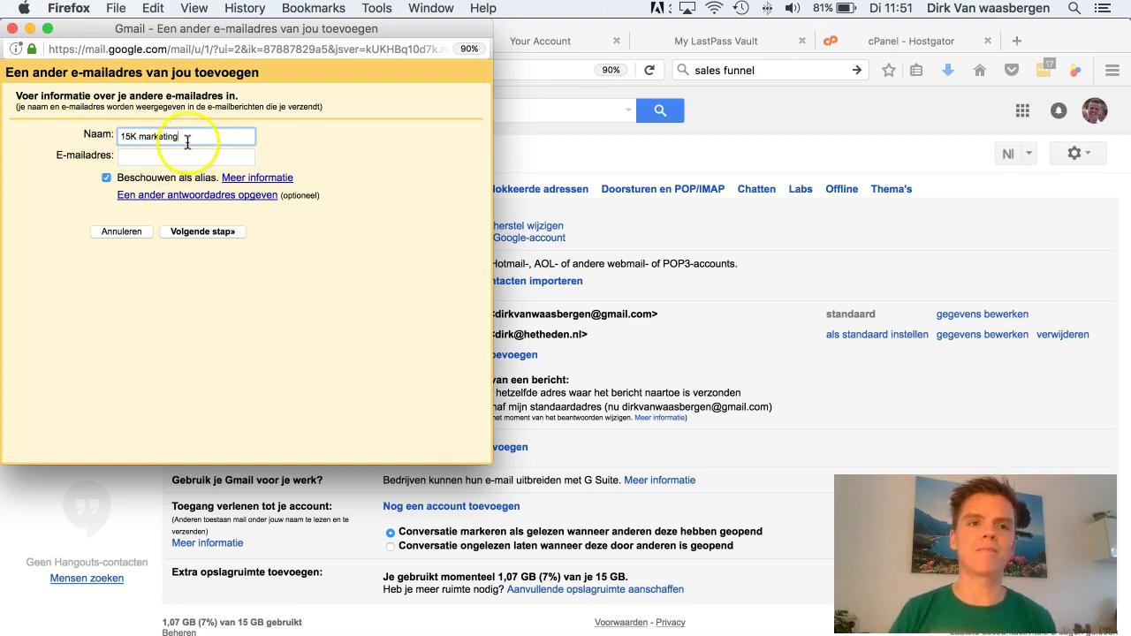
click(133, 154)
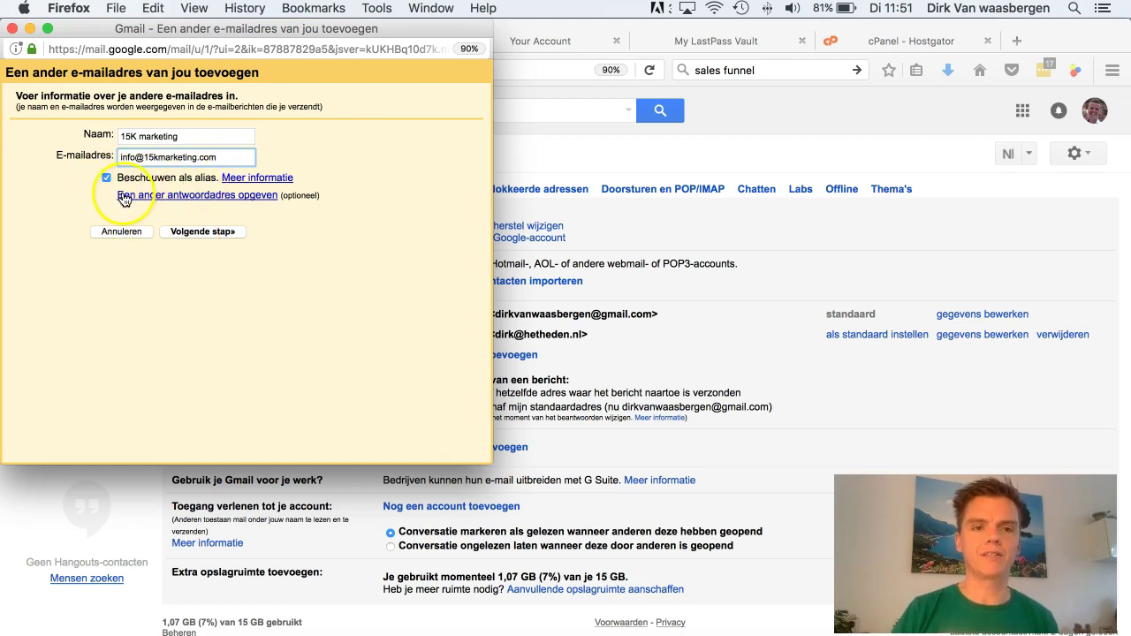
click(189, 233)
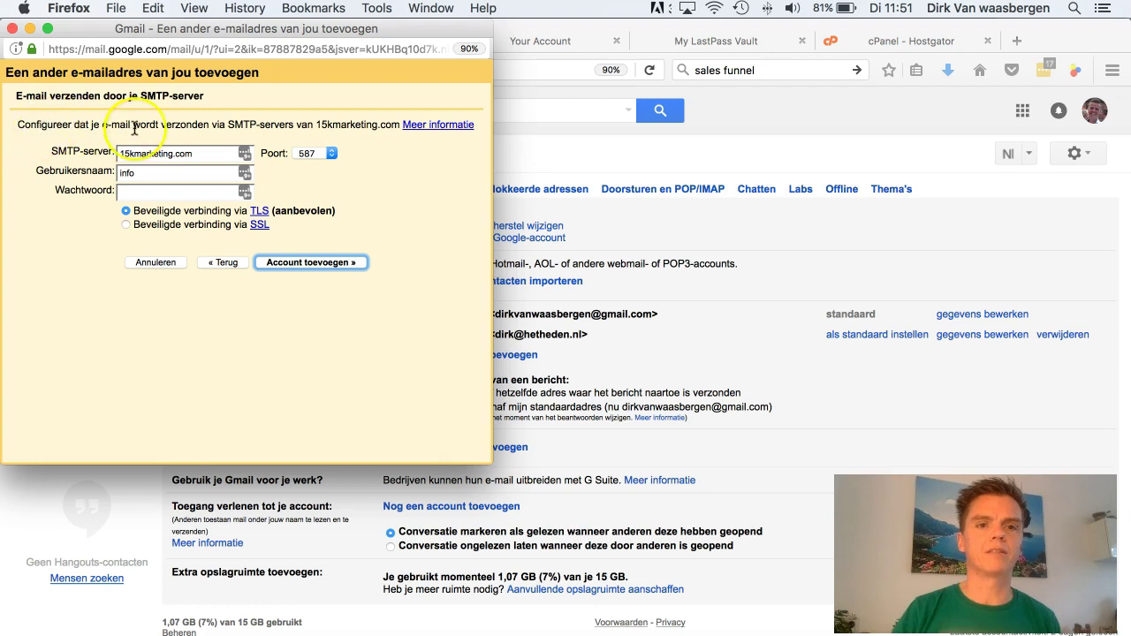
Enter the SMTP account password, add the account, and decline Firefox's offer to save the login
click(142, 190)
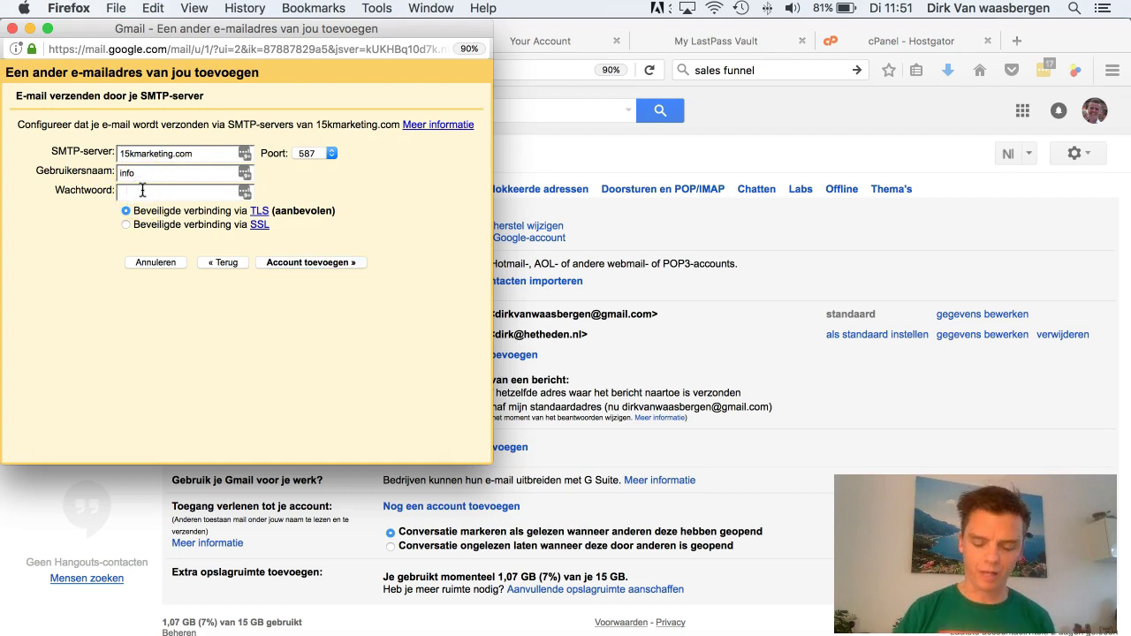
text(•••••••)
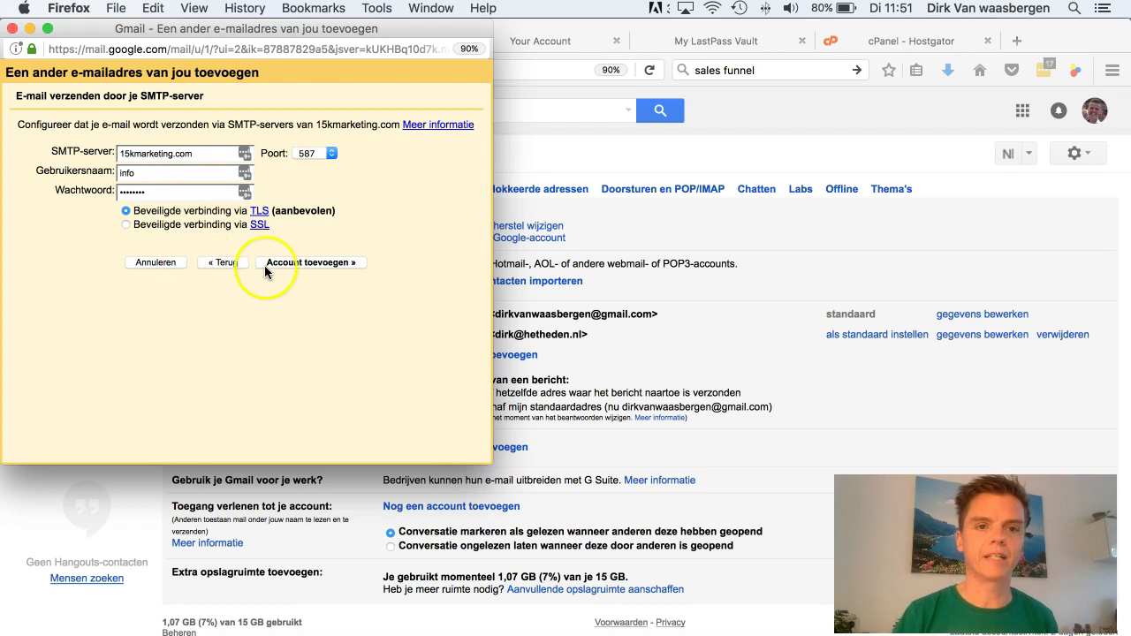
click(289, 265)
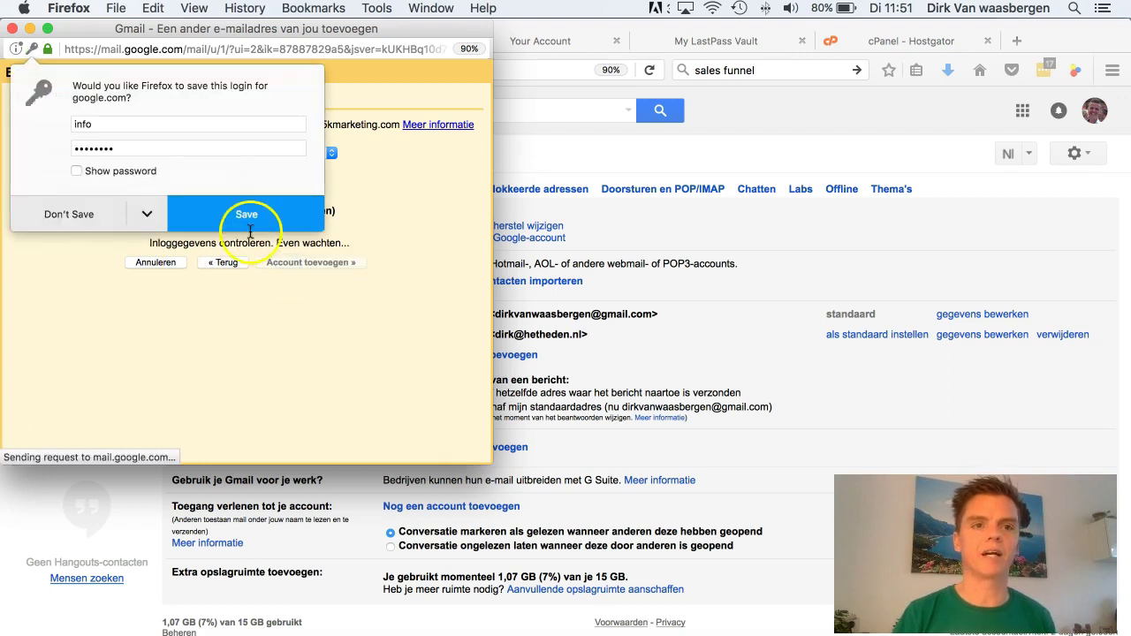
click(70, 217)
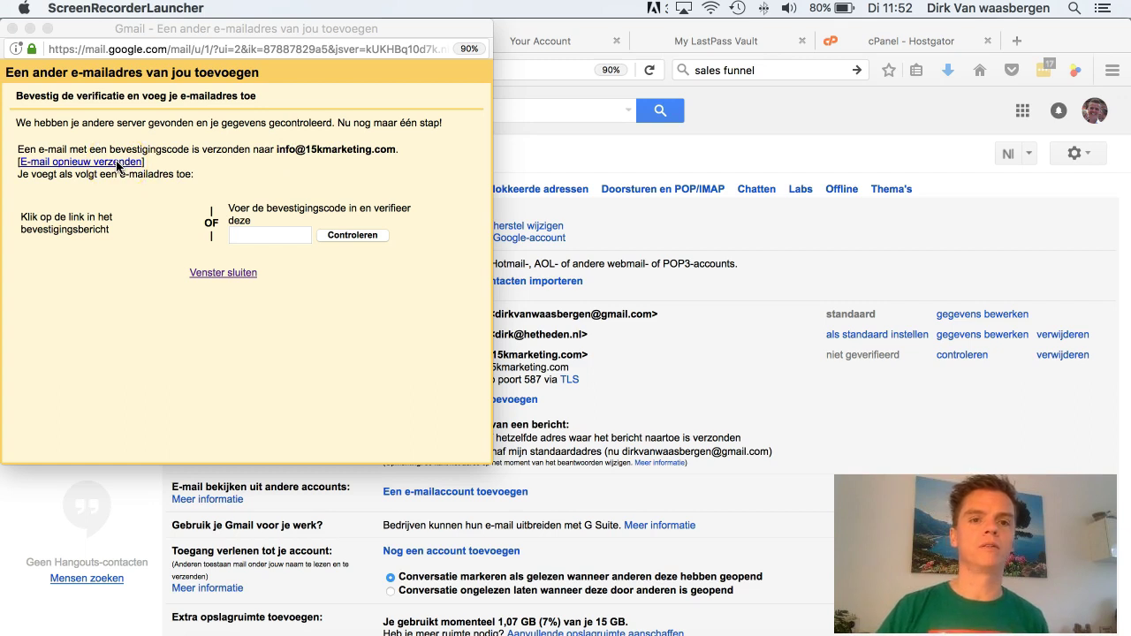
Resend the verification email, then open the Gmail Bevestiging message in the inbox
click(117, 166)
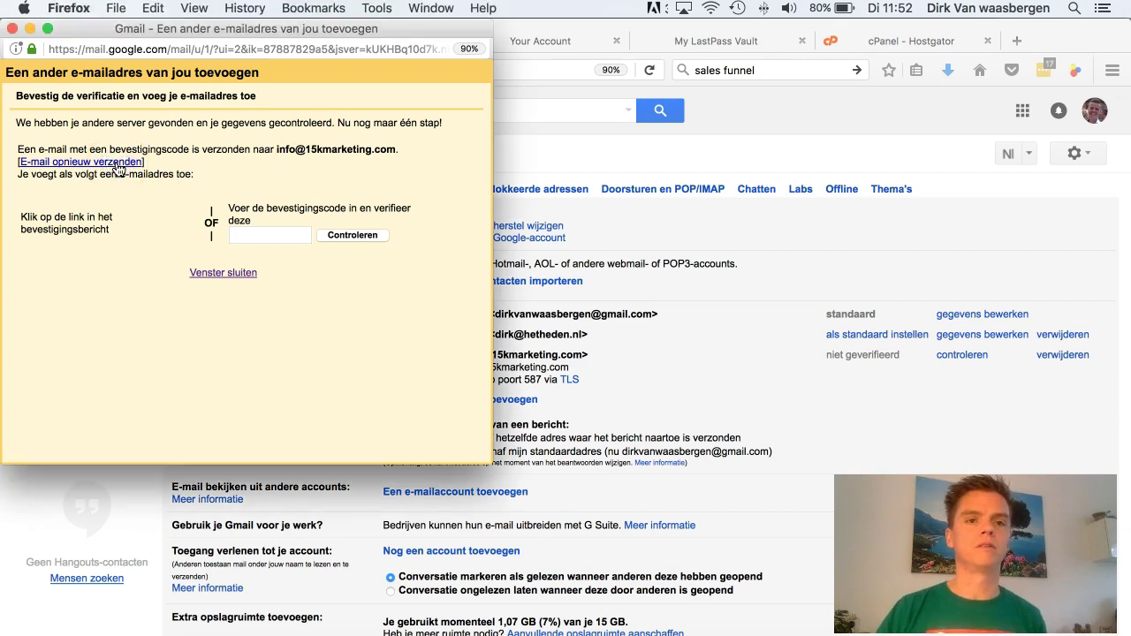
click(118, 167)
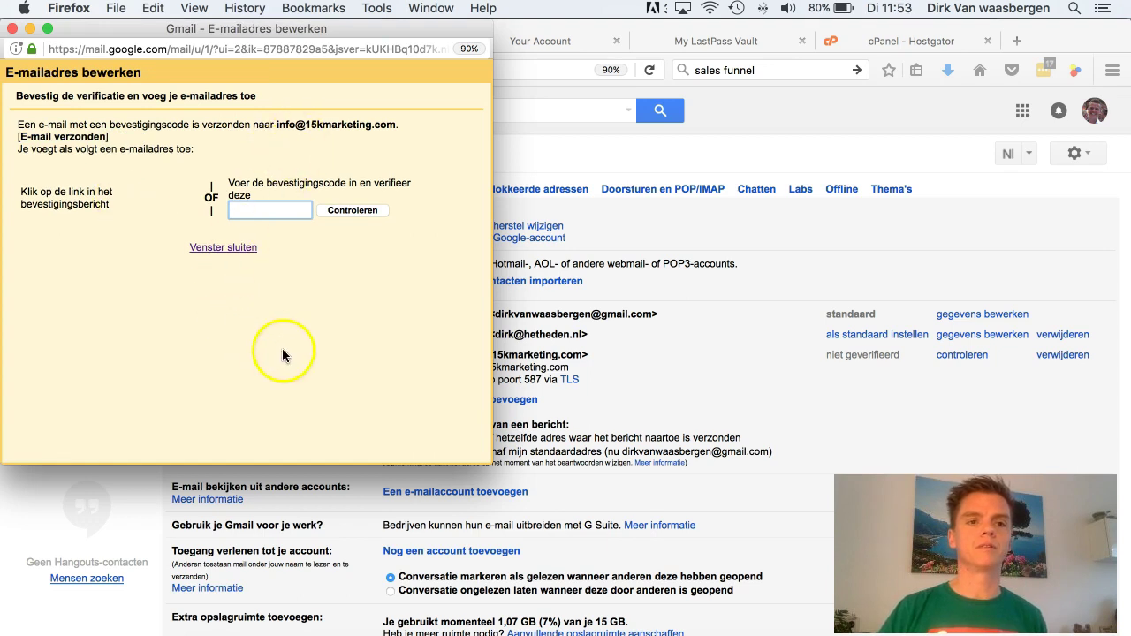
click(66, 227)
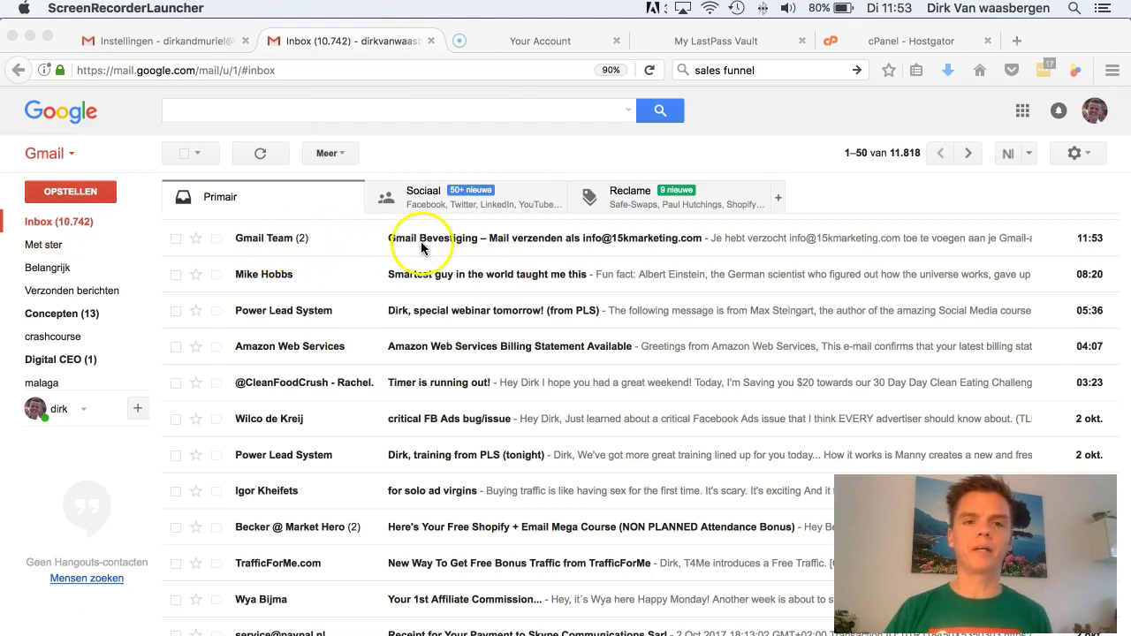
click(290, 242)
click(439, 242)
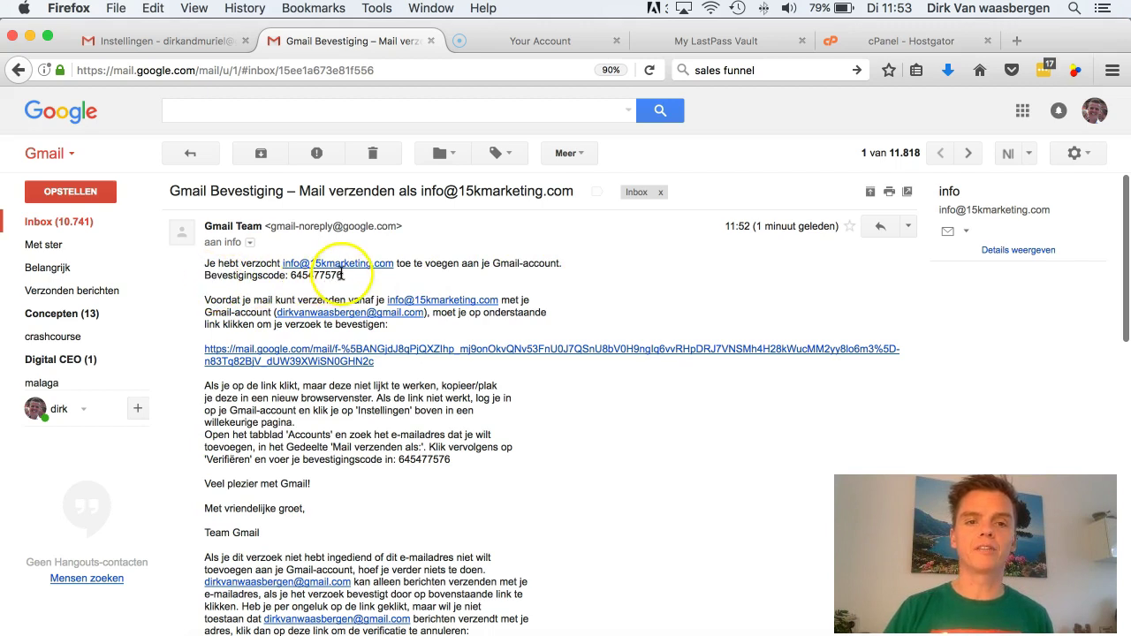
drag(342, 275, 291, 276)
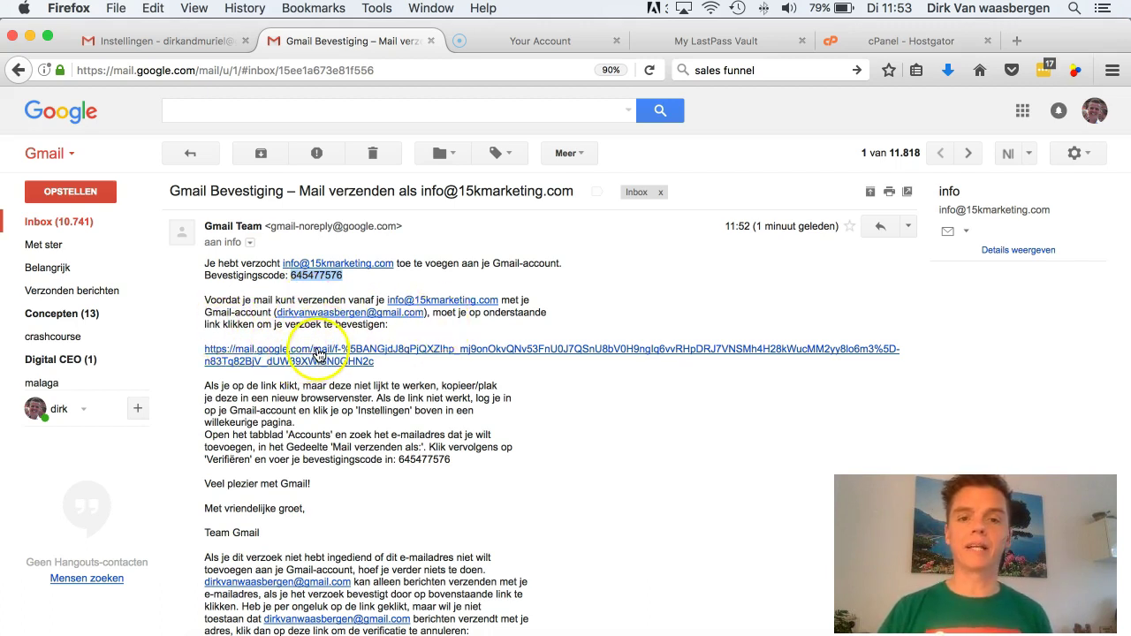
click(318, 354)
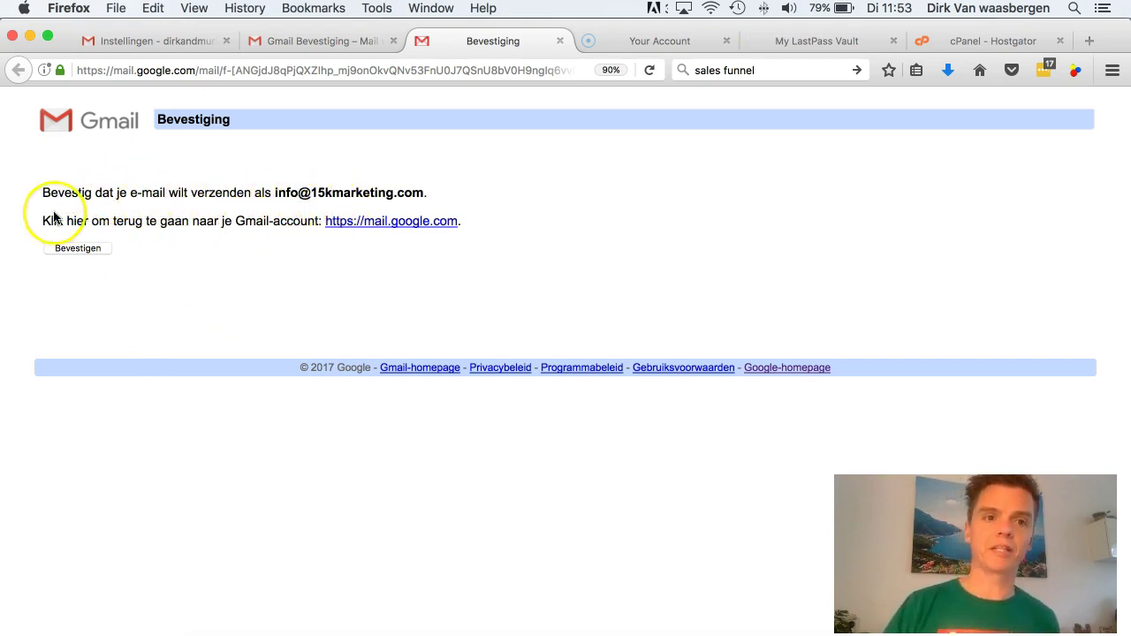
click(81, 248)
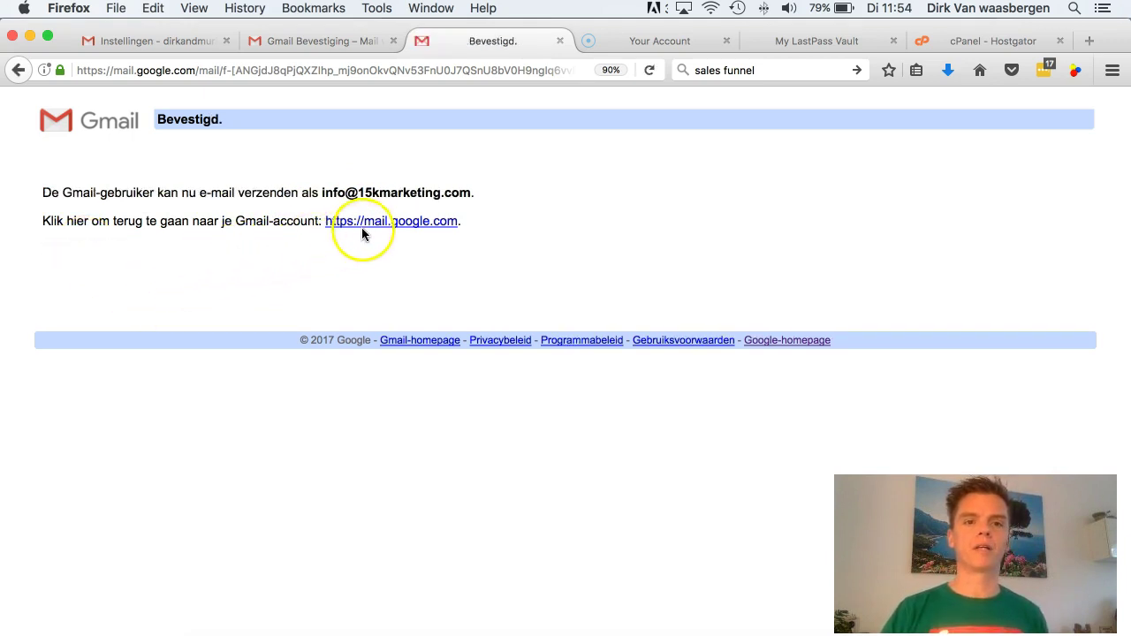
click(380, 226)
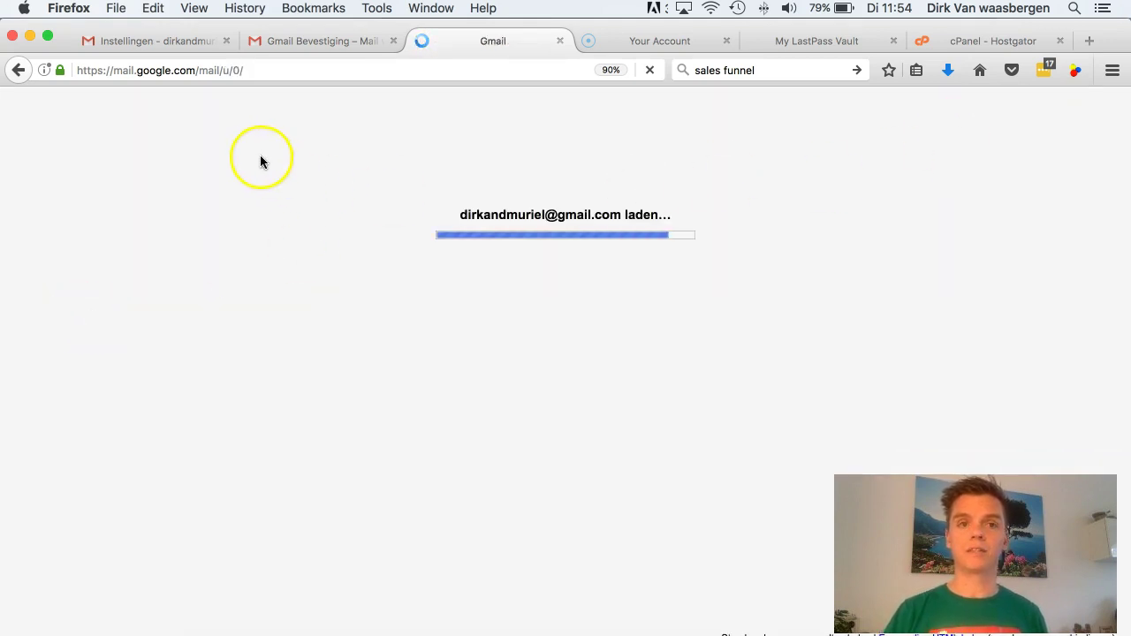
Under Accounts en import settings, choose to reply from the same address a message was sent to
click(306, 40)
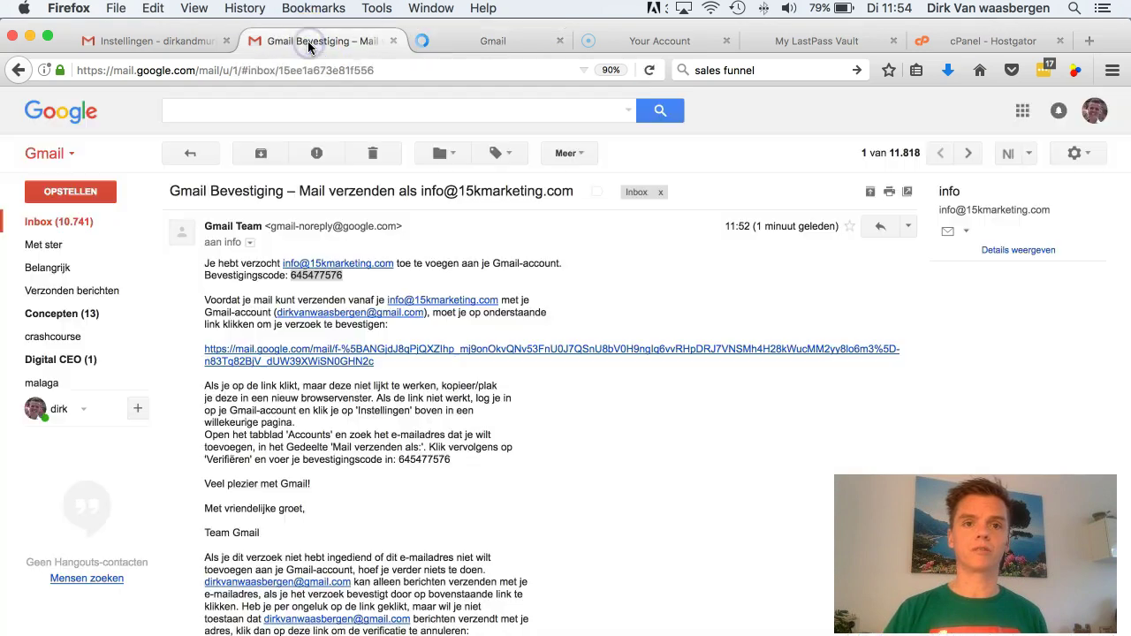
click(53, 222)
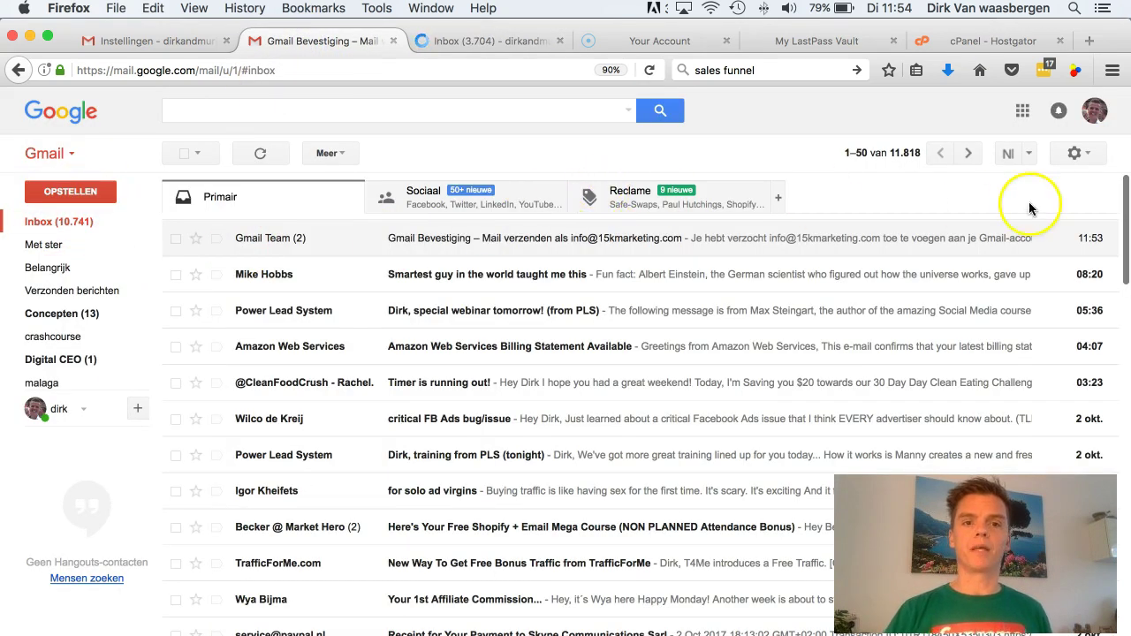
click(1080, 154)
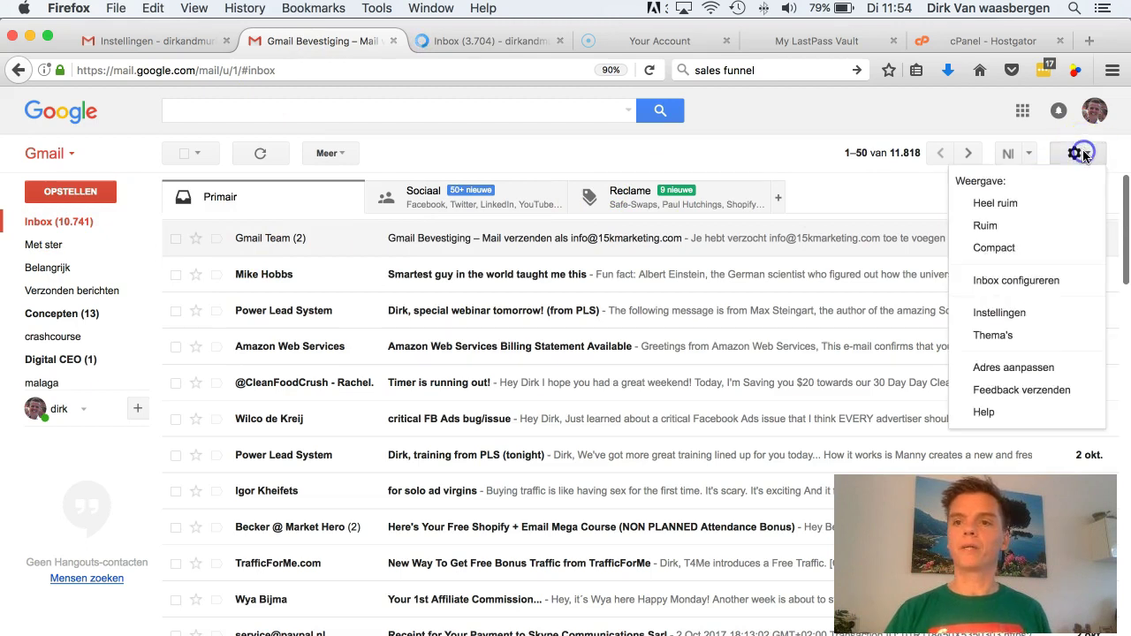
click(1010, 317)
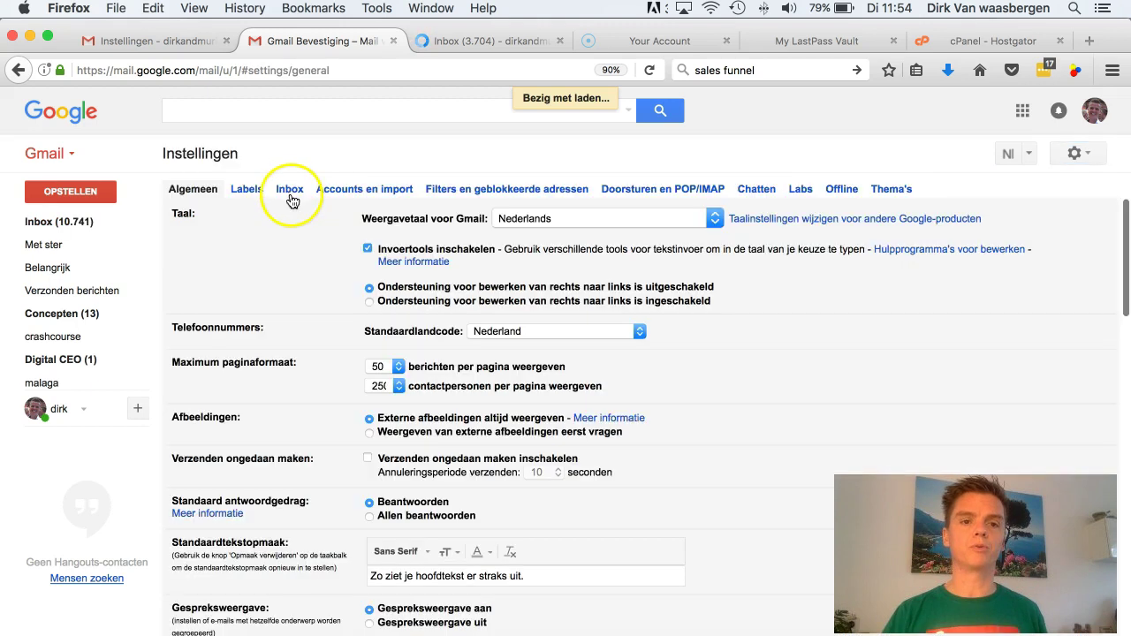
click(344, 193)
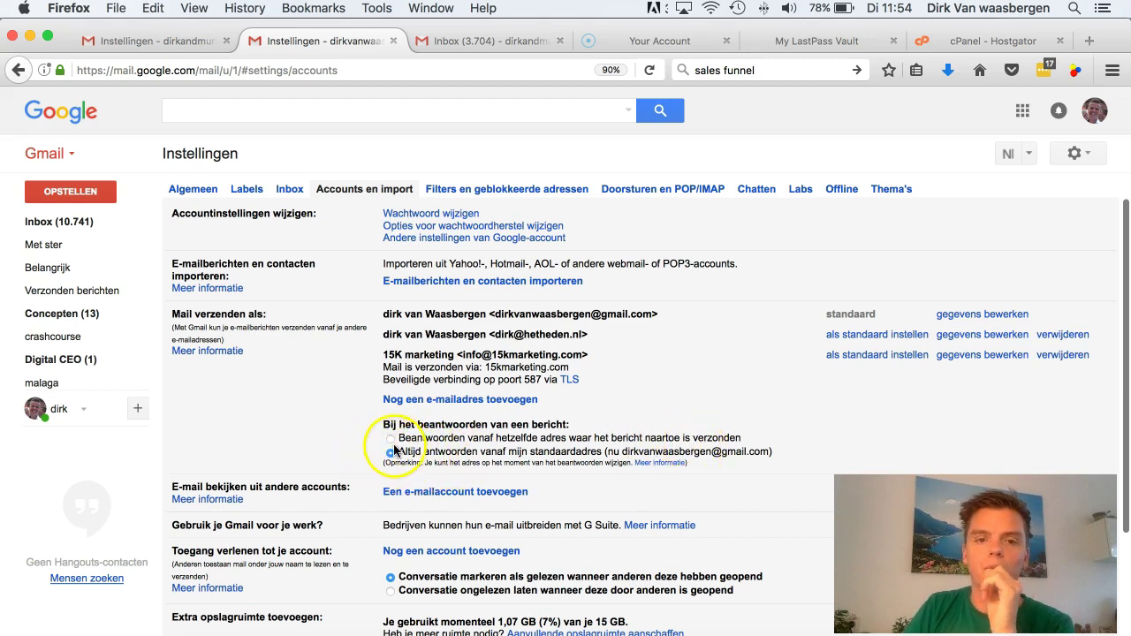
click(390, 437)
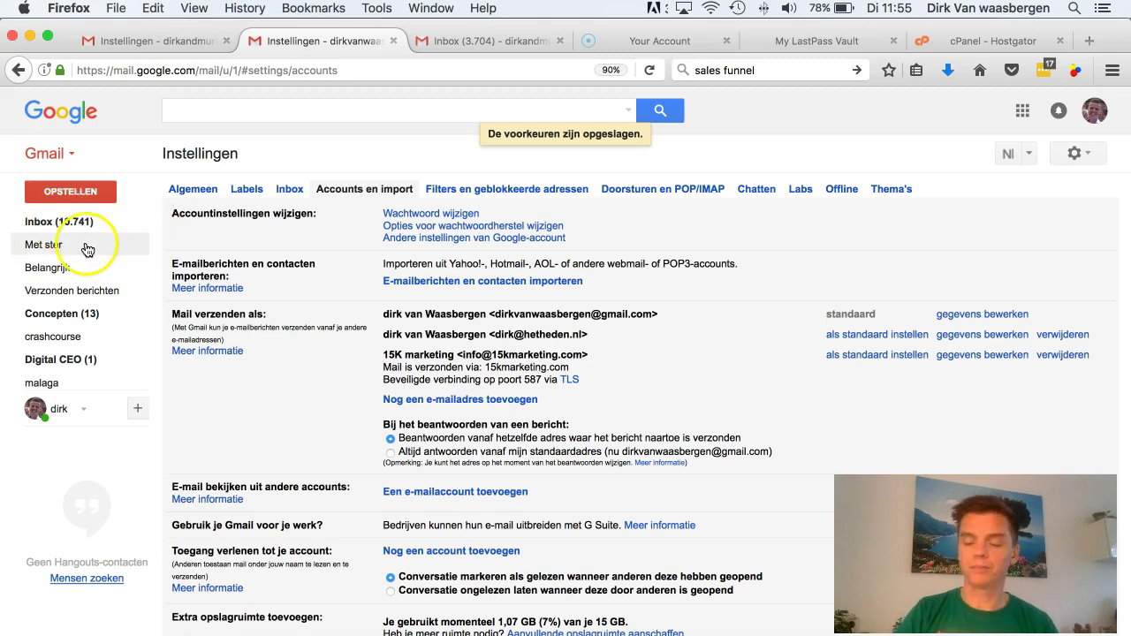
Return to the Inbox and confirm leaving settings without saving further changes
click(59, 223)
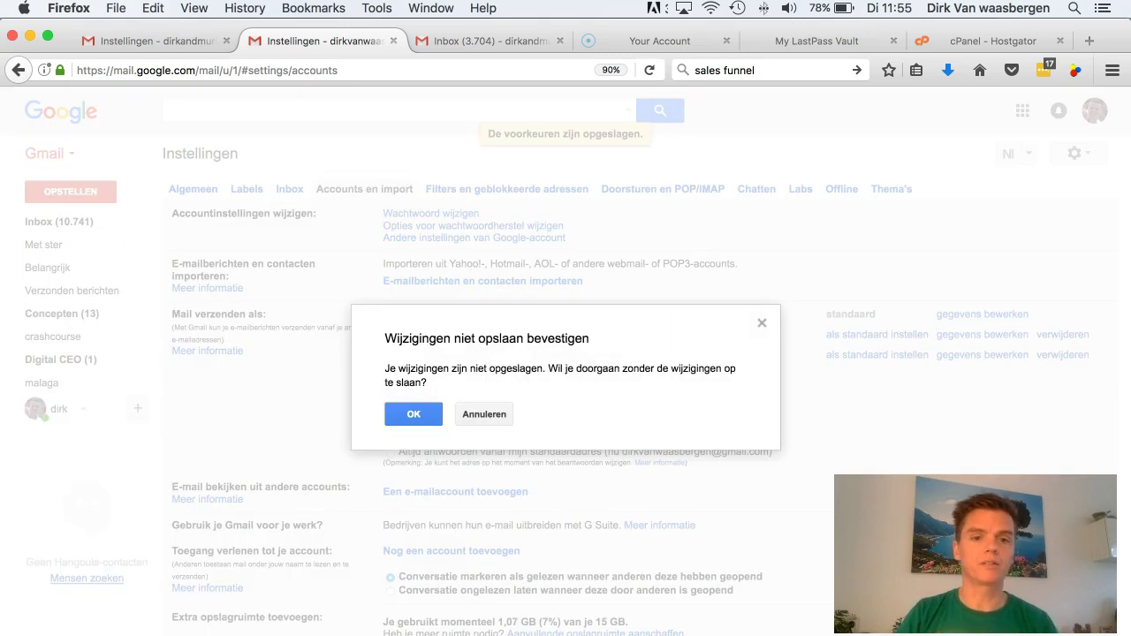
click(412, 417)
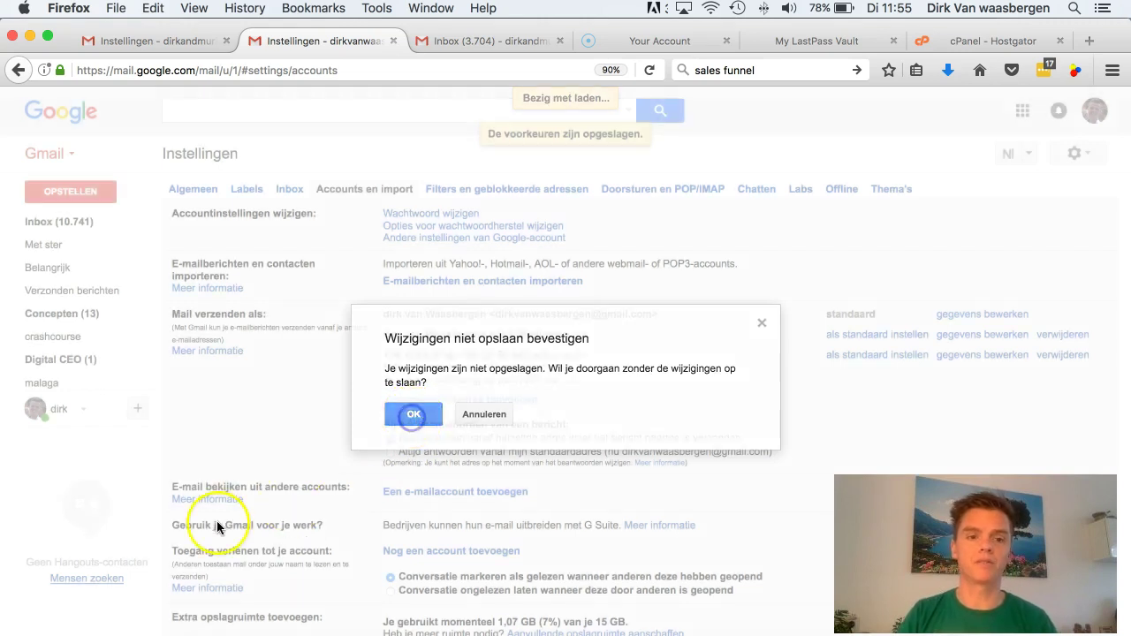